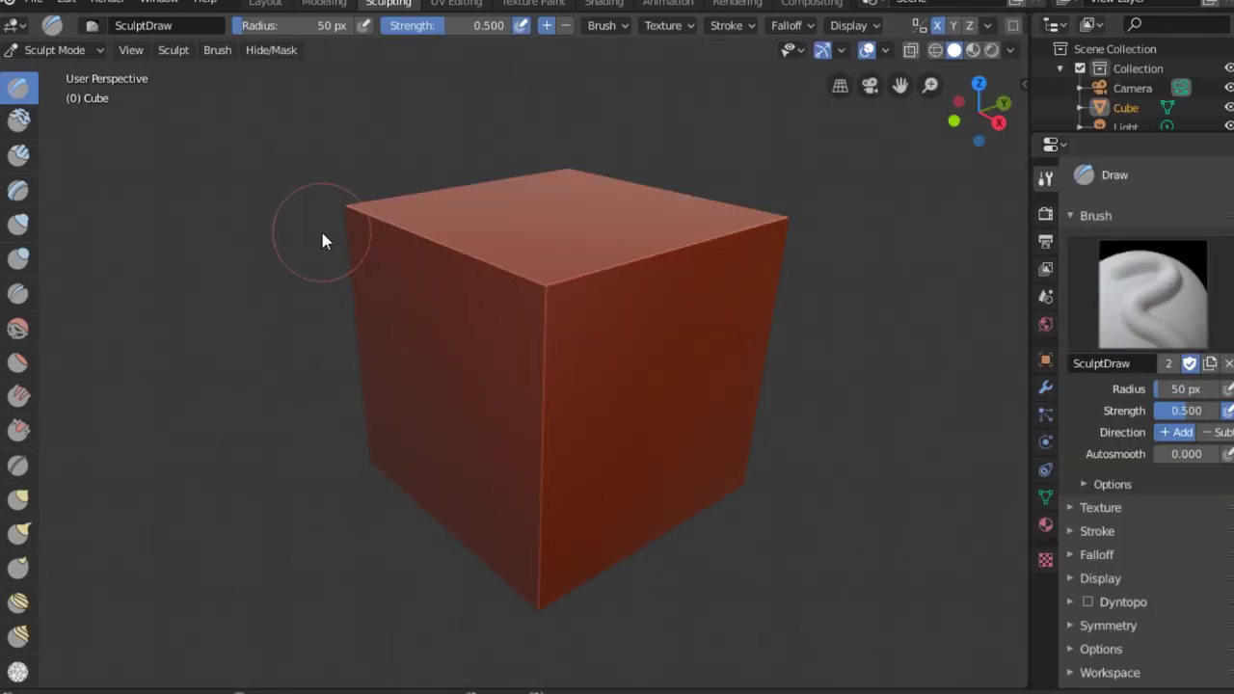
- Orbit around the cube, briefly switching into Edit Mode and back to sculpting
{"action": "mouse_move", "coordinate": [323, 241]}
{"action": "middle_mouse_down"}
{"action": "mouse_move", "coordinate": [399, 242]}
{"action": "mouse_move", "coordinate": [394, 283]}
{"action": "mouse_move", "coordinate": [383, 248]}
{"action": "middle_mouse_up"}
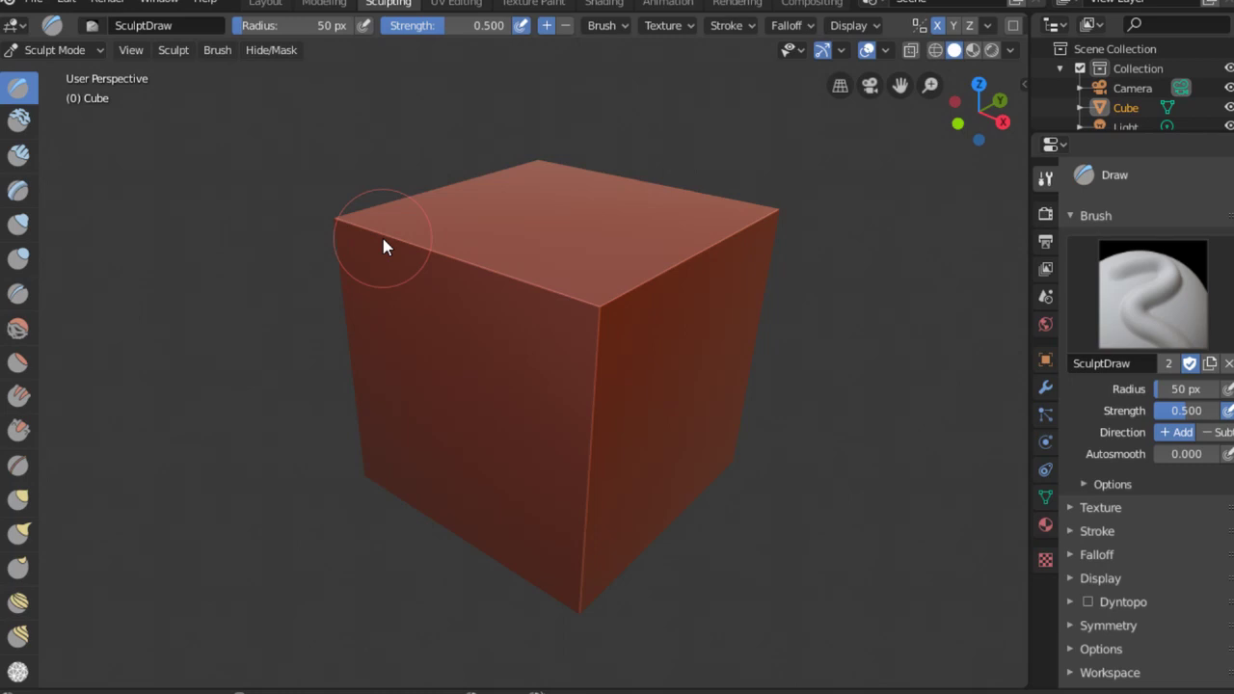
{"action": "mouse_move", "coordinate": [540, 357]}
{"action": "middle_mouse_down"}
{"action": "mouse_move", "coordinate": [672, 337]}
{"action": "mouse_move", "coordinate": [673, 352]}
{"action": "mouse_move", "coordinate": [581, 337]}
{"action": "middle_mouse_up"}
{"action": "key", "text": "Tab"}
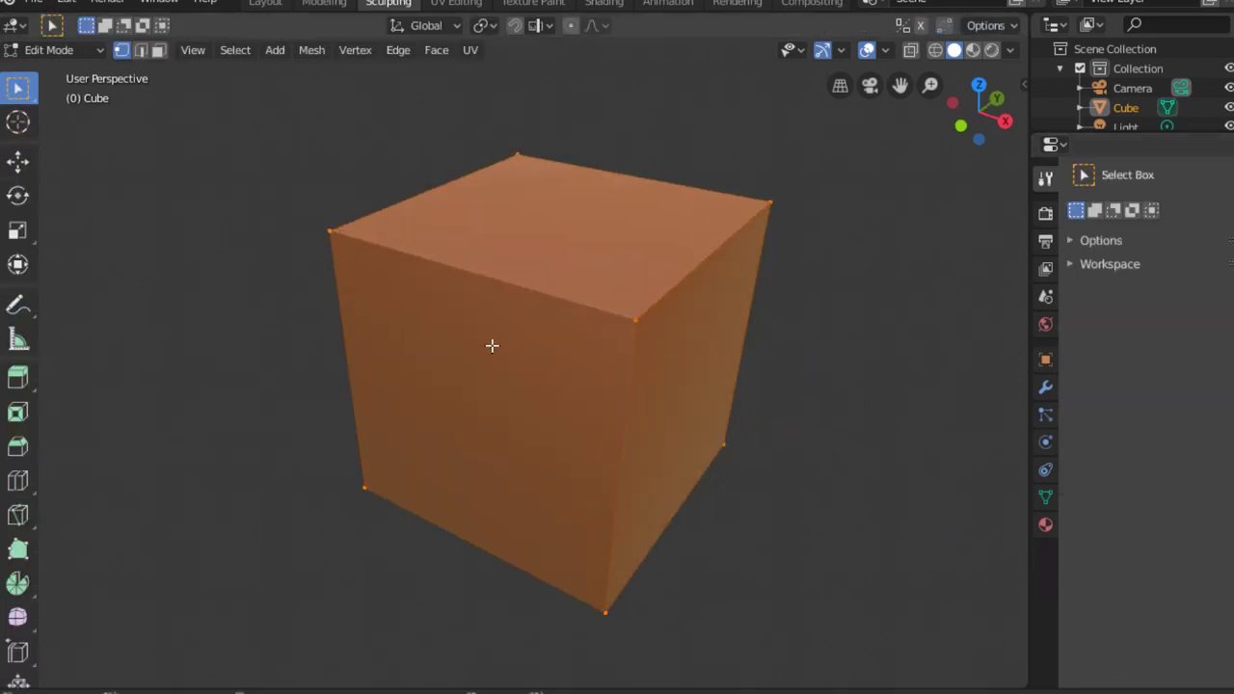
{"action": "middle_click_drag", "start_coordinate": [491, 345], "coordinate": [533, 345]}
{"action": "key", "text": "Tab"}
- Enable Dyntopo and accept the vertex data warning, adding Topology Rake at 0.000
{"action": "mouse_move", "coordinate": [610, 258]}
{"action": "middle_mouse_down"}
{"action": "mouse_move", "coordinate": [543, 364]}
{"action": "mouse_move", "coordinate": [571, 352]}
{"action": "mouse_move", "coordinate": [534, 380]}
{"action": "mouse_move", "coordinate": [743, 512]}
{"action": "mouse_move", "coordinate": [757, 508]}
{"action": "middle_mouse_up"}
{"action": "mouse_move", "coordinate": [585, 210]}
{"action": "middle_mouse_down"}
{"action": "mouse_move", "coordinate": [678, 331]}
{"action": "mouse_move", "coordinate": [678, 275]}
{"action": "middle_mouse_up"}
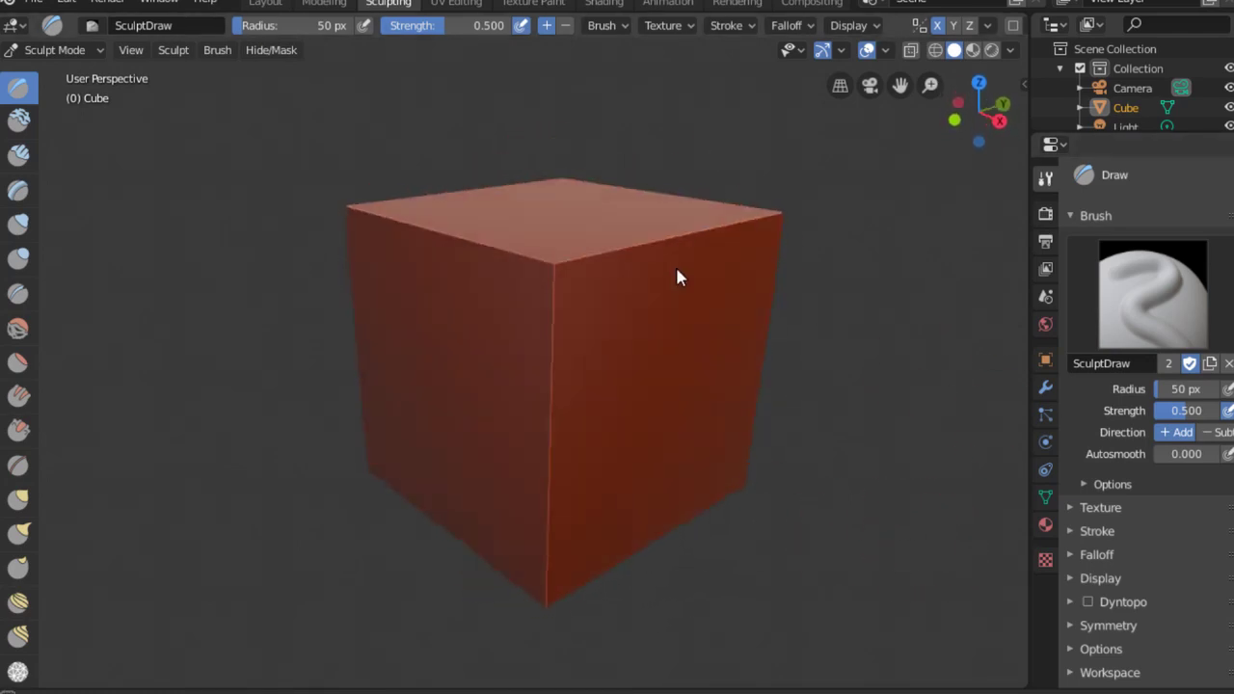
{"action": "middle_click_drag", "start_coordinate": [579, 203], "coordinate": [557, 279]}
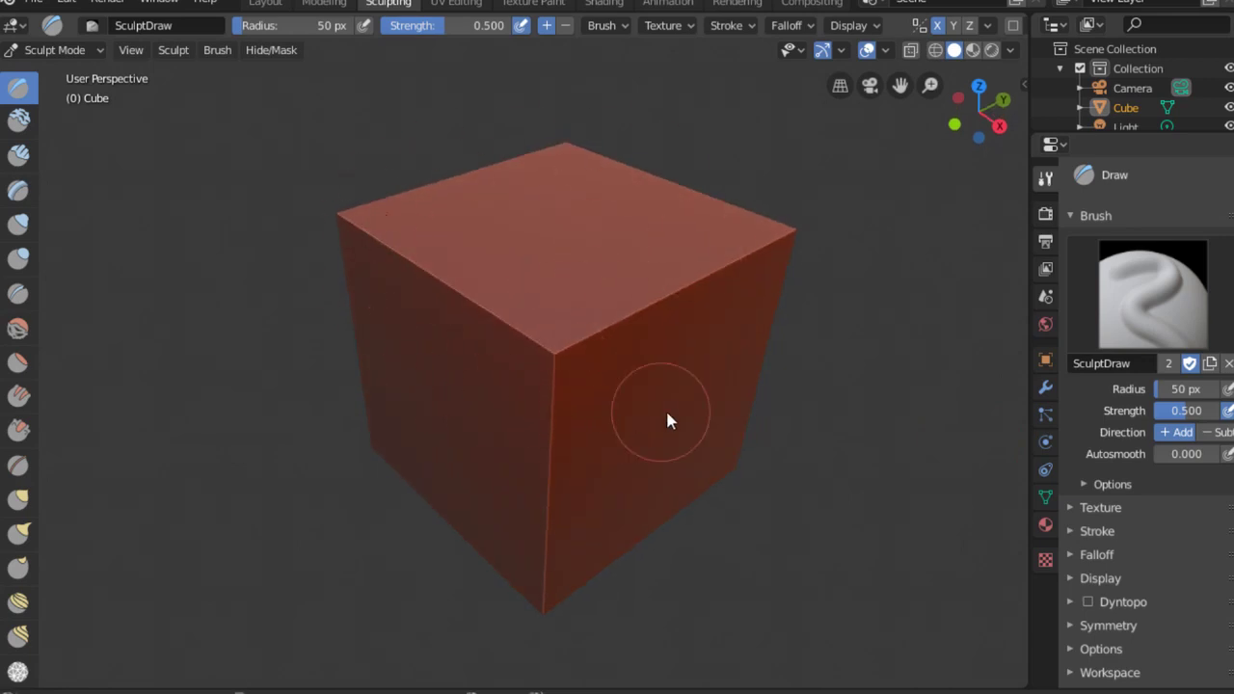
{"action": "left_click", "coordinate": [1089, 603]}
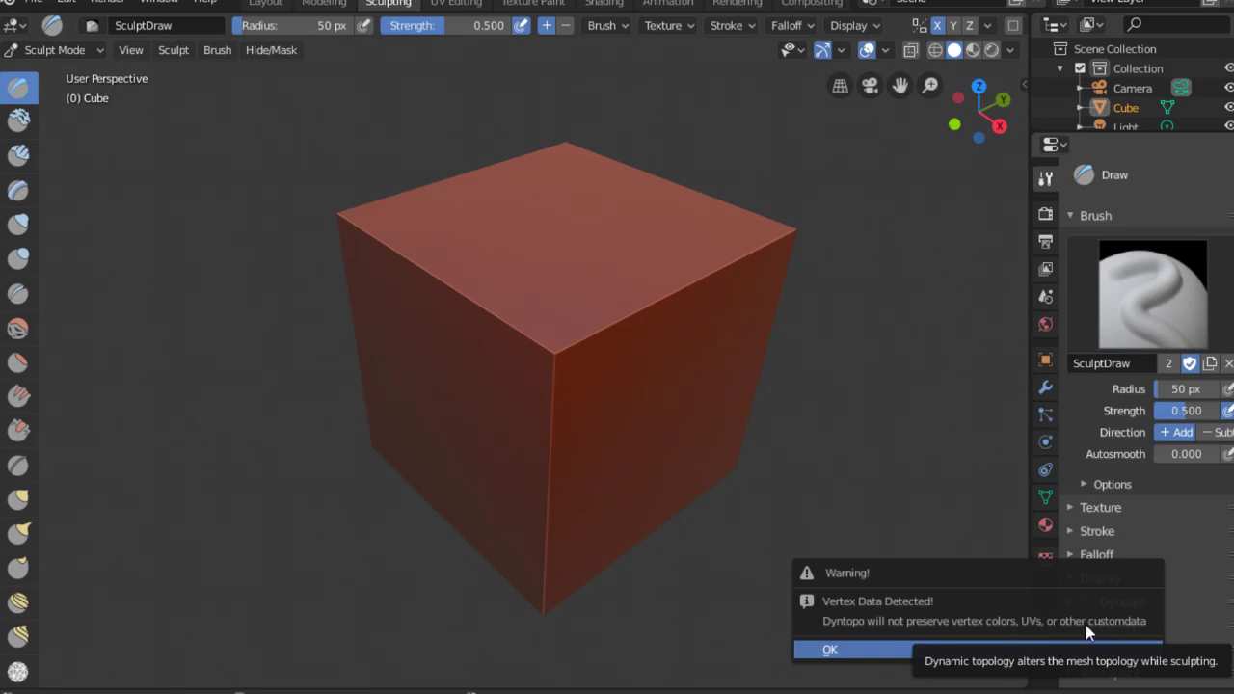
{"action": "left_click", "coordinate": [838, 646]}
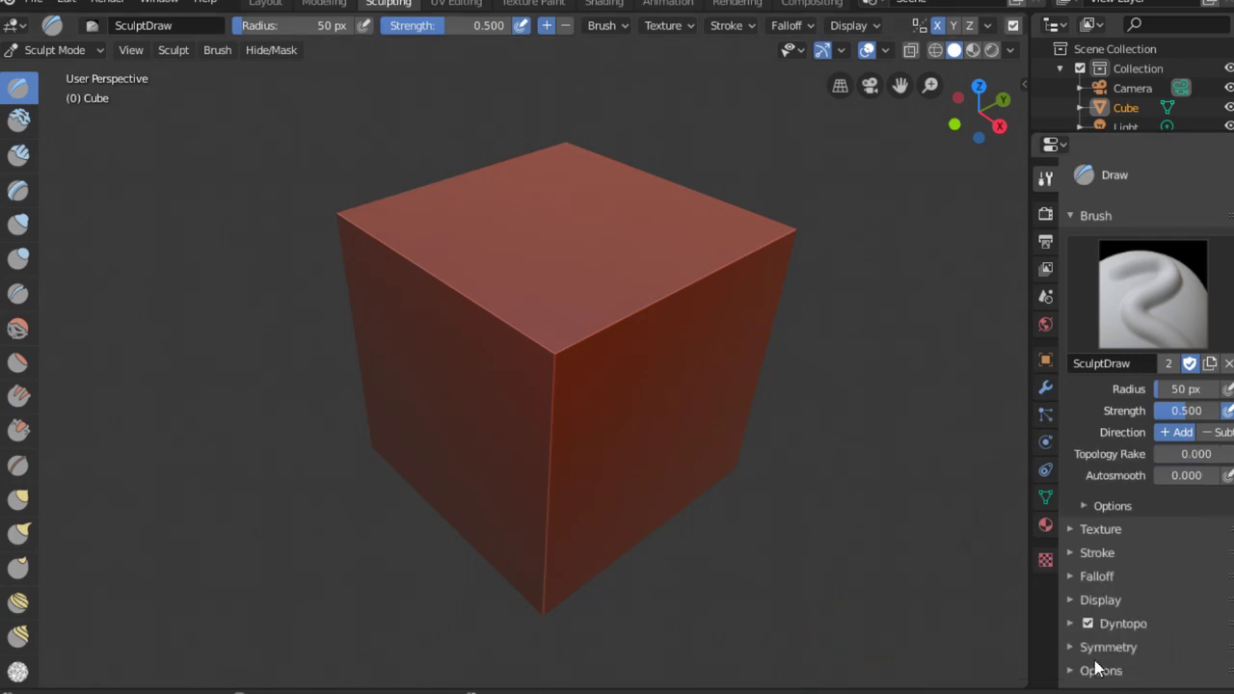
- Sculpt a bump on the front top corner and a hook-shaped ridge on a side face
{"action": "mouse_move", "coordinate": [537, 309]}
{"action": "left_mouse_down"}
{"action": "mouse_move", "coordinate": [570, 344]}
{"action": "mouse_move", "coordinate": [627, 345]}
{"action": "mouse_move", "coordinate": [556, 289]}
{"action": "left_mouse_up"}
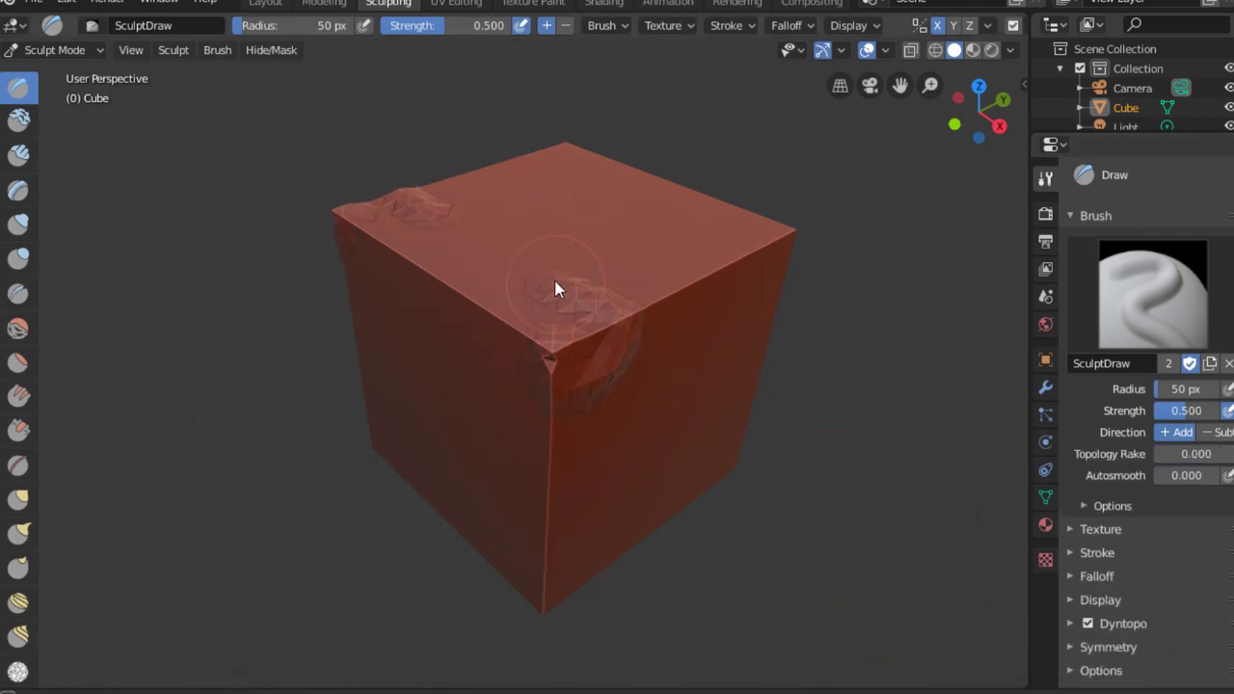
{"action": "middle_click_drag", "start_coordinate": [696, 436], "coordinate": [641, 356]}
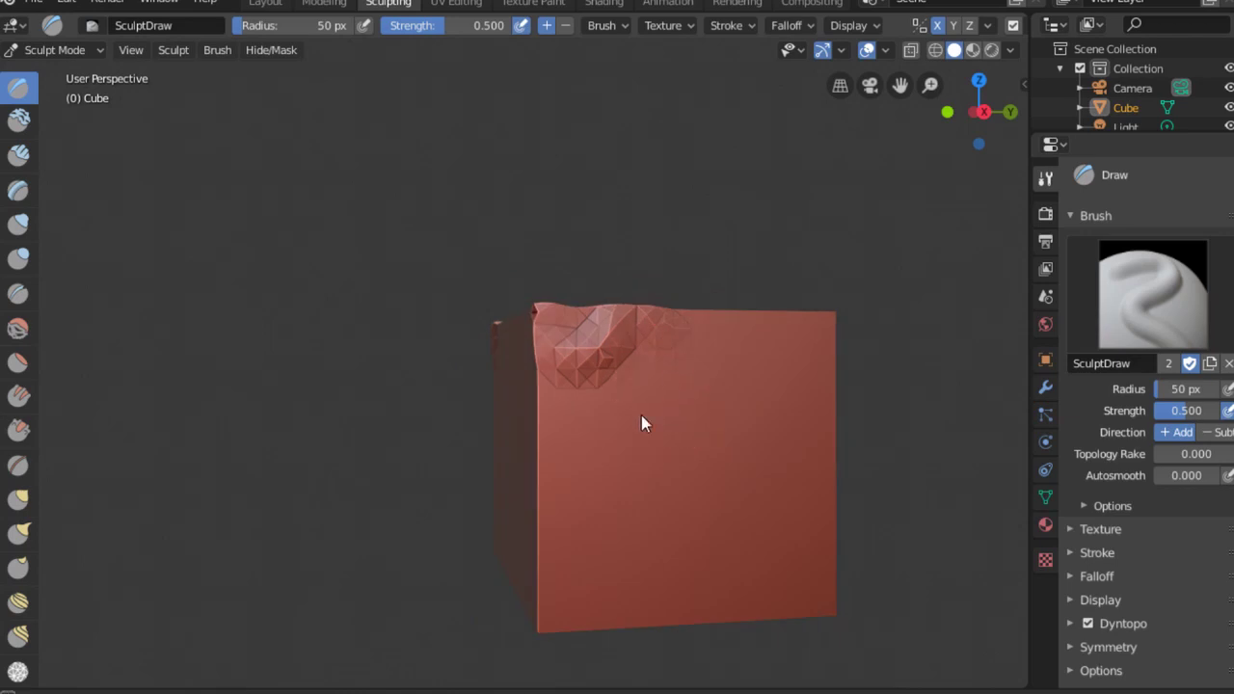
{"action": "scroll", "coordinate": [641, 415], "scroll_direction": "up", "scroll_amount": 3}
{"action": "mouse_move", "coordinate": [689, 394]}
{"action": "left_mouse_down"}
{"action": "mouse_move", "coordinate": [647, 476]}
{"action": "mouse_move", "coordinate": [800, 465]}
{"action": "mouse_move", "coordinate": [835, 333]}
{"action": "left_mouse_up"}
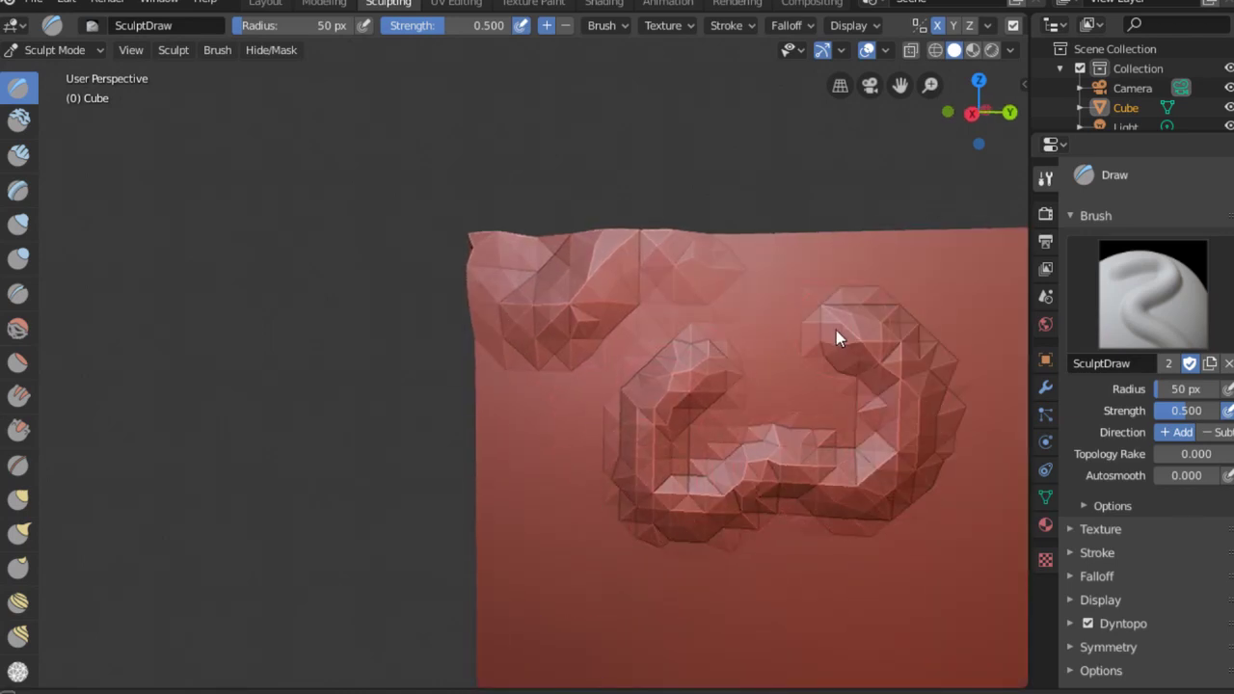
{"action": "middle_click_drag", "start_coordinate": [835, 334], "coordinate": [810, 376]}
{"action": "scroll", "coordinate": [762, 390], "scroll_direction": "up", "scroll_amount": 4}
{"action": "scroll", "coordinate": [499, 455], "scroll_direction": "down", "scroll_amount": 6}
- Add strokes to the left face, a raised loop near the top-right, and a vertical front-corner stroke
{"action": "middle_click_drag", "start_coordinate": [499, 455], "coordinate": [584, 399]}
{"action": "mouse_move", "coordinate": [584, 399]}
{"action": "left_mouse_down"}
{"action": "mouse_move", "coordinate": [469, 460]}
{"action": "mouse_move", "coordinate": [490, 298]}
{"action": "left_mouse_up"}
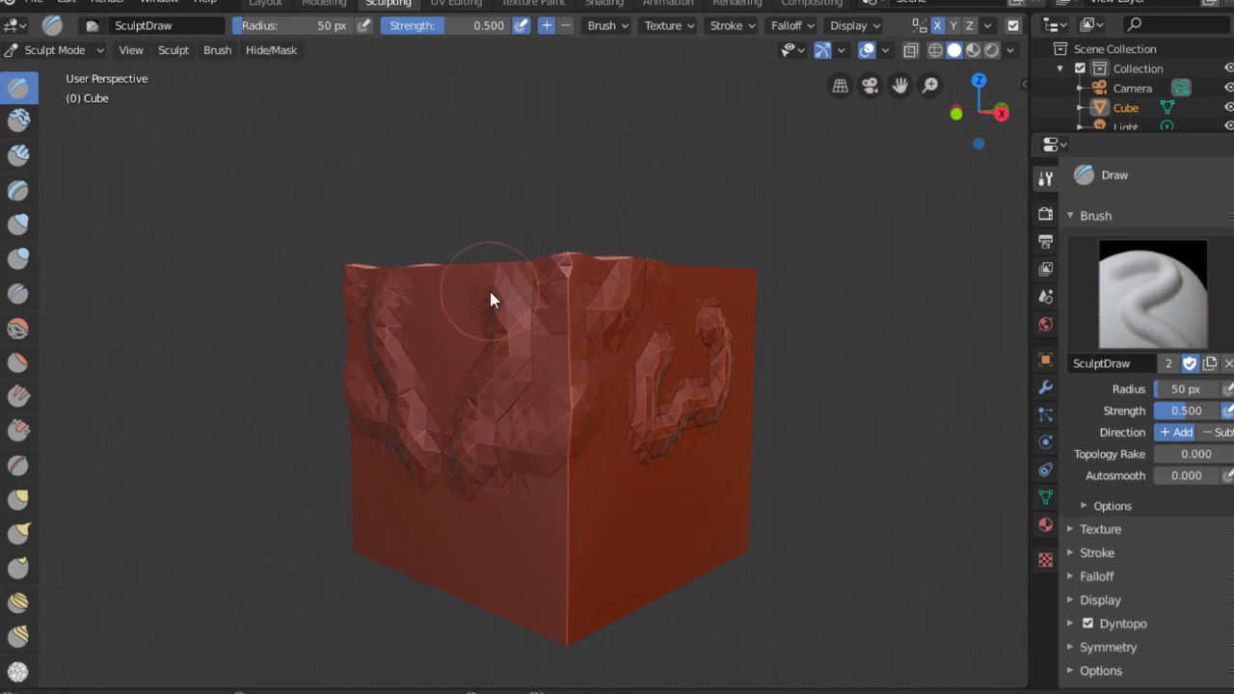
{"action": "mouse_move", "coordinate": [490, 298]}
{"action": "middle_mouse_down"}
{"action": "mouse_move", "coordinate": [524, 389]}
{"action": "mouse_move", "coordinate": [542, 312]}
{"action": "mouse_move", "coordinate": [562, 347]}
{"action": "middle_mouse_up"}
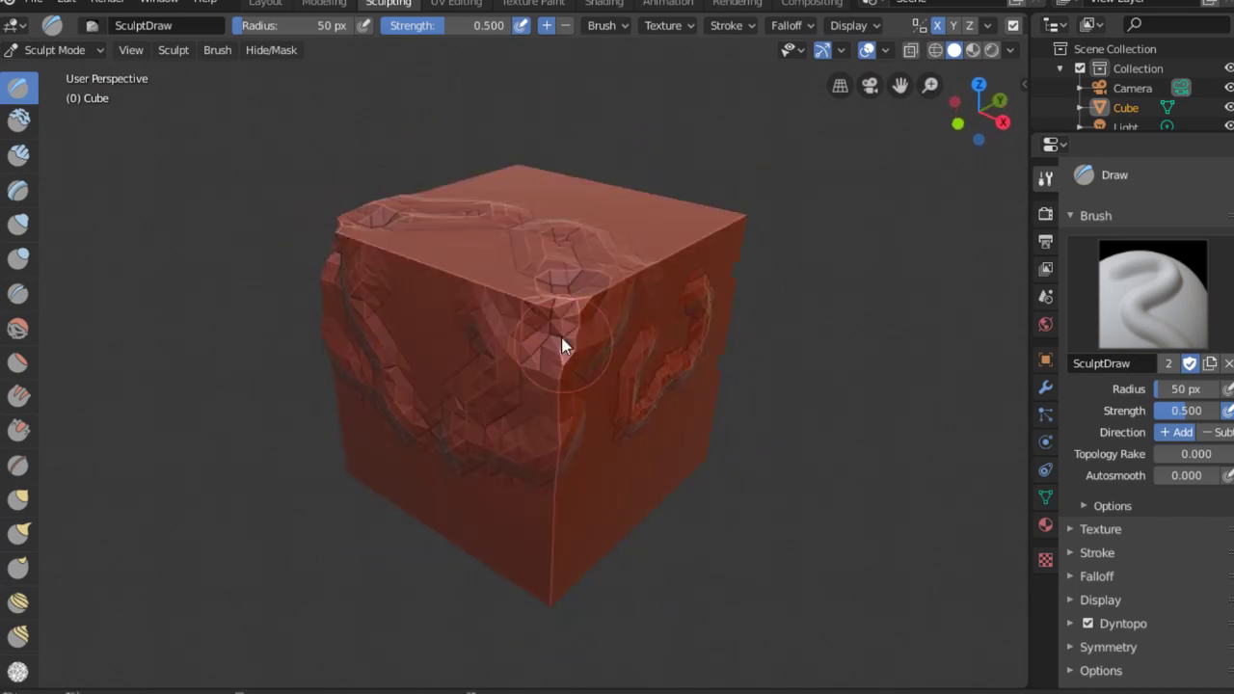
{"action": "mouse_move", "coordinate": [529, 337]}
{"action": "left_mouse_down"}
{"action": "mouse_move", "coordinate": [574, 330]}
{"action": "mouse_move", "coordinate": [514, 306]}
{"action": "mouse_move", "coordinate": [545, 255]}
{"action": "mouse_move", "coordinate": [530, 342]}
{"action": "mouse_move", "coordinate": [559, 308]}
{"action": "mouse_move", "coordinate": [648, 277]}
{"action": "left_mouse_up"}
{"action": "mouse_move", "coordinate": [601, 377]}
{"action": "middle_mouse_down"}
{"action": "mouse_move", "coordinate": [628, 365]}
{"action": "mouse_move", "coordinate": [579, 509]}
{"action": "middle_mouse_up"}
{"action": "left_click_drag", "start_coordinate": [578, 509], "coordinate": [573, 316]}
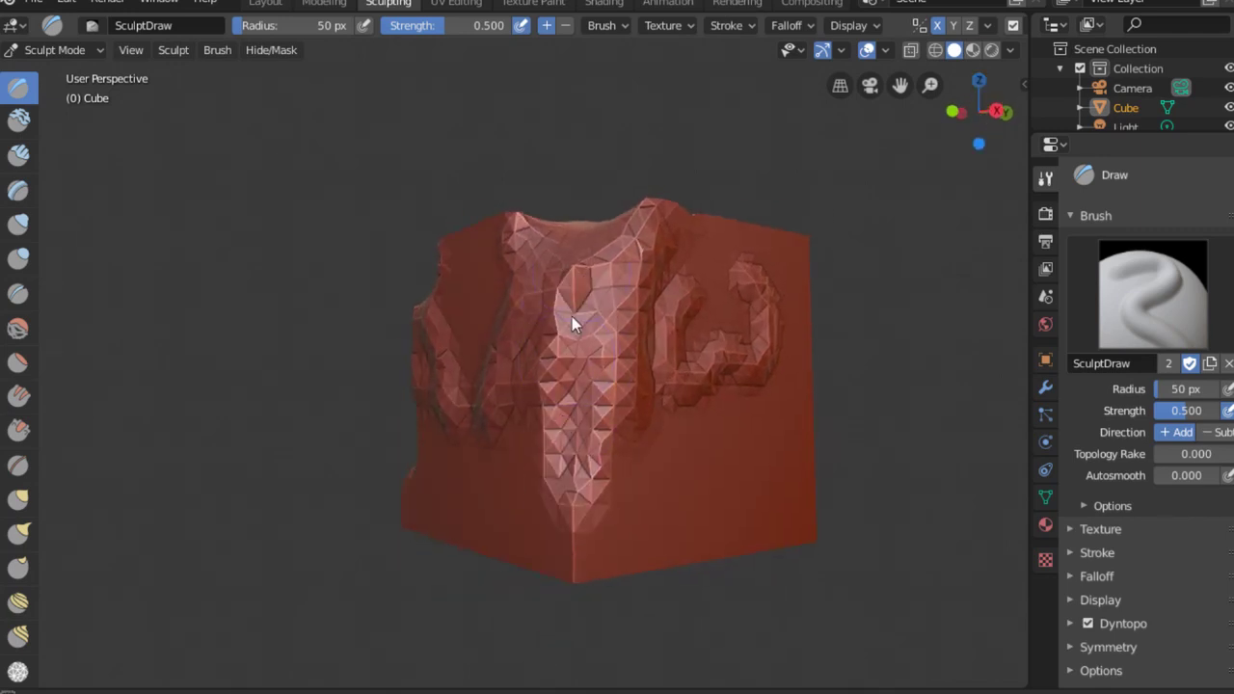
- Fill the sunken top with raised bumps and carve deep mirrored grooves into the front face
{"action": "middle_click_drag", "start_coordinate": [573, 316], "coordinate": [600, 360]}
{"action": "mouse_move", "coordinate": [518, 342]}
{"action": "middle_mouse_down"}
{"action": "mouse_move", "coordinate": [598, 350]}
{"action": "mouse_move", "coordinate": [556, 305]}
{"action": "middle_mouse_up"}
{"action": "mouse_move", "coordinate": [556, 304]}
{"action": "left_mouse_down"}
{"action": "mouse_move", "coordinate": [508, 325]}
{"action": "mouse_move", "coordinate": [458, 325]}
{"action": "mouse_move", "coordinate": [589, 303]}
{"action": "mouse_move", "coordinate": [445, 329]}
{"action": "left_mouse_up"}
{"action": "middle_click_drag", "start_coordinate": [642, 267], "coordinate": [656, 215]}
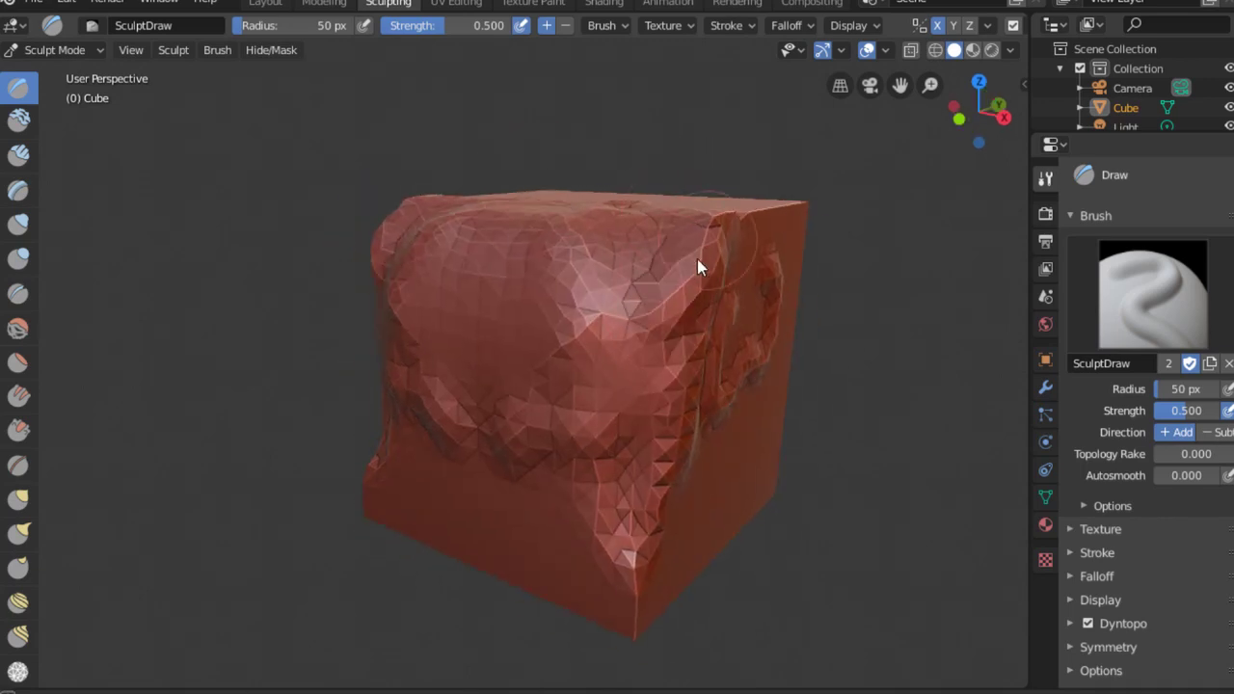
{"action": "middle_click_drag", "start_coordinate": [563, 398], "coordinate": [624, 409]}
{"action": "mouse_move", "coordinate": [624, 409]}
{"action": "left_mouse_down"}
{"action": "mouse_move", "coordinate": [551, 543]}
{"action": "mouse_move", "coordinate": [584, 403]}
{"action": "mouse_move", "coordinate": [553, 543]}
{"action": "mouse_move", "coordinate": [639, 389]}
{"action": "left_mouse_up"}
{"action": "middle_click_drag", "start_coordinate": [640, 390], "coordinate": [543, 339]}
{"action": "scroll", "coordinate": [572, 306], "scroll_direction": "up", "scroll_amount": 2}
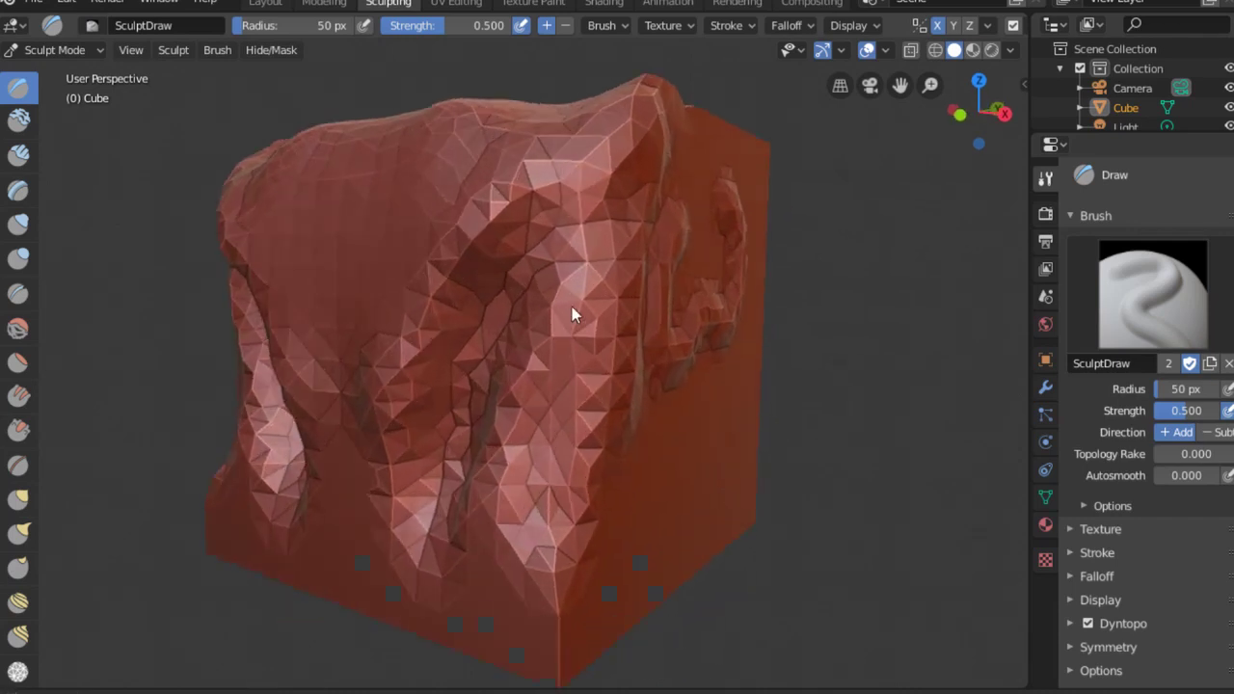
{"action": "scroll", "coordinate": [618, 214], "scroll_direction": "up", "scroll_amount": 4}
- Carve a long groove from top-right to lower left and add mirrored marks along the grooves
{"action": "mouse_move", "coordinate": [619, 220]}
{"action": "left_mouse_down"}
{"action": "mouse_move", "coordinate": [488, 280]}
{"action": "mouse_move", "coordinate": [577, 161]}
{"action": "mouse_move", "coordinate": [570, 120]}
{"action": "mouse_move", "coordinate": [443, 345]}
{"action": "mouse_move", "coordinate": [400, 468]}
{"action": "mouse_move", "coordinate": [361, 521]}
{"action": "mouse_move", "coordinate": [536, 106]}
{"action": "mouse_move", "coordinate": [331, 366]}
{"action": "left_mouse_up"}
{"action": "scroll", "coordinate": [531, 256], "scroll_direction": "down", "scroll_amount": 5}
{"action": "scroll", "coordinate": [454, 386], "scroll_direction": "down", "scroll_amount": 2}
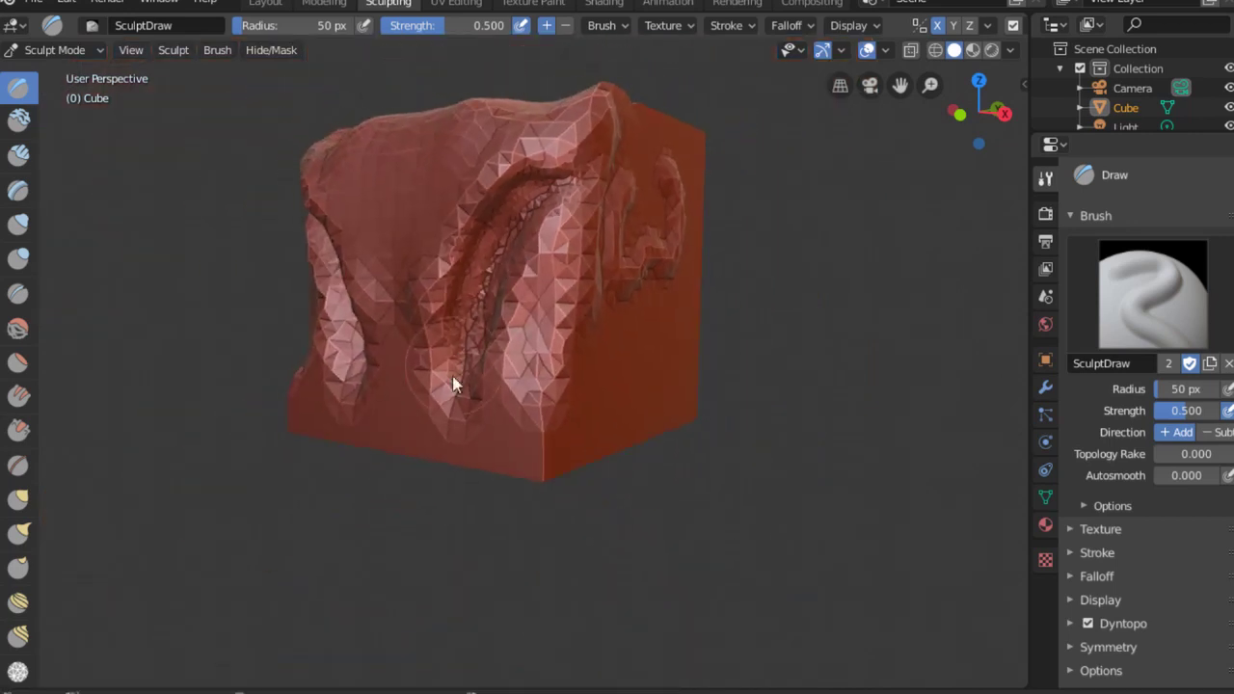
{"action": "left_click_drag", "start_coordinate": [457, 343], "coordinate": [516, 222]}
{"action": "mouse_move", "coordinate": [516, 222]}
{"action": "middle_mouse_down"}
{"action": "mouse_move", "coordinate": [550, 308]}
{"action": "mouse_move", "coordinate": [515, 171]}
{"action": "middle_mouse_up"}
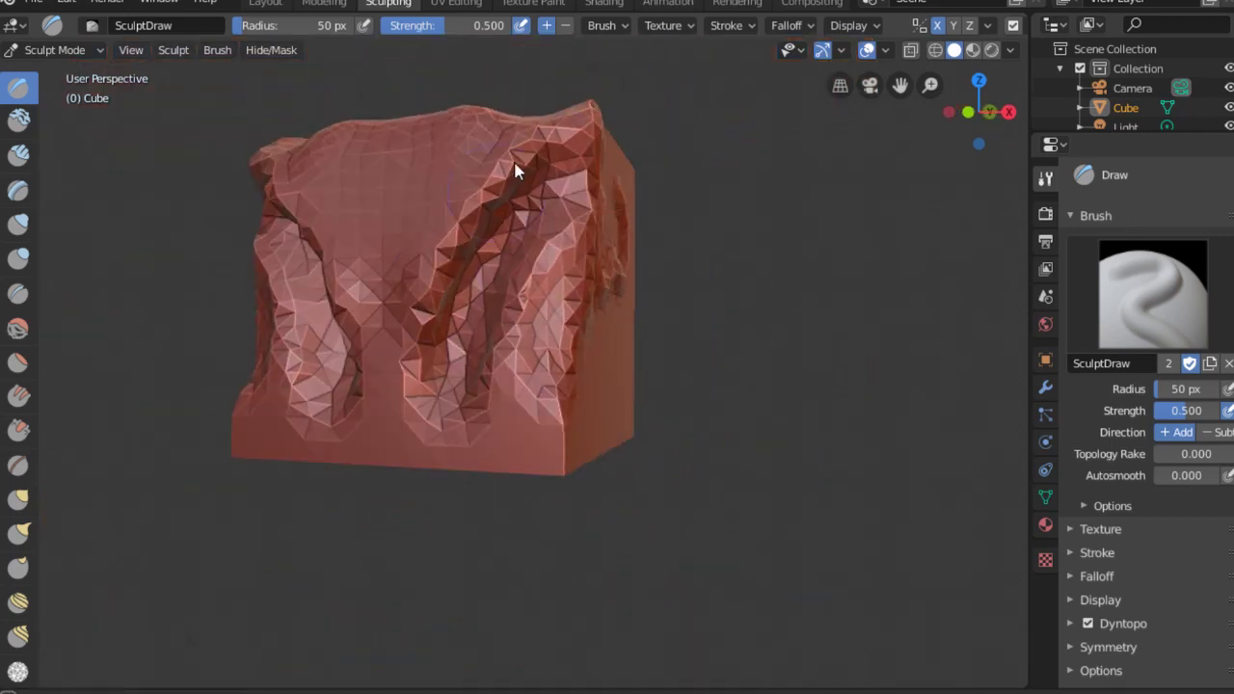
{"action": "mouse_move", "coordinate": [515, 170]}
{"action": "left_mouse_down"}
{"action": "mouse_move", "coordinate": [427, 317]}
{"action": "mouse_move", "coordinate": [527, 176]}
{"action": "mouse_move", "coordinate": [435, 325]}
{"action": "left_mouse_up"}
{"action": "mouse_move", "coordinate": [434, 325]}
{"action": "middle_mouse_down"}
{"action": "mouse_move", "coordinate": [642, 286]}
{"action": "mouse_move", "coordinate": [682, 229]}
{"action": "mouse_move", "coordinate": [694, 287]}
{"action": "mouse_move", "coordinate": [681, 273]}
{"action": "mouse_move", "coordinate": [593, 261]}
{"action": "middle_mouse_up"}
- Add brush marks to the right-face swirl and a ridge along its top and right edges
{"action": "left_click_drag", "start_coordinate": [592, 261], "coordinate": [600, 317]}
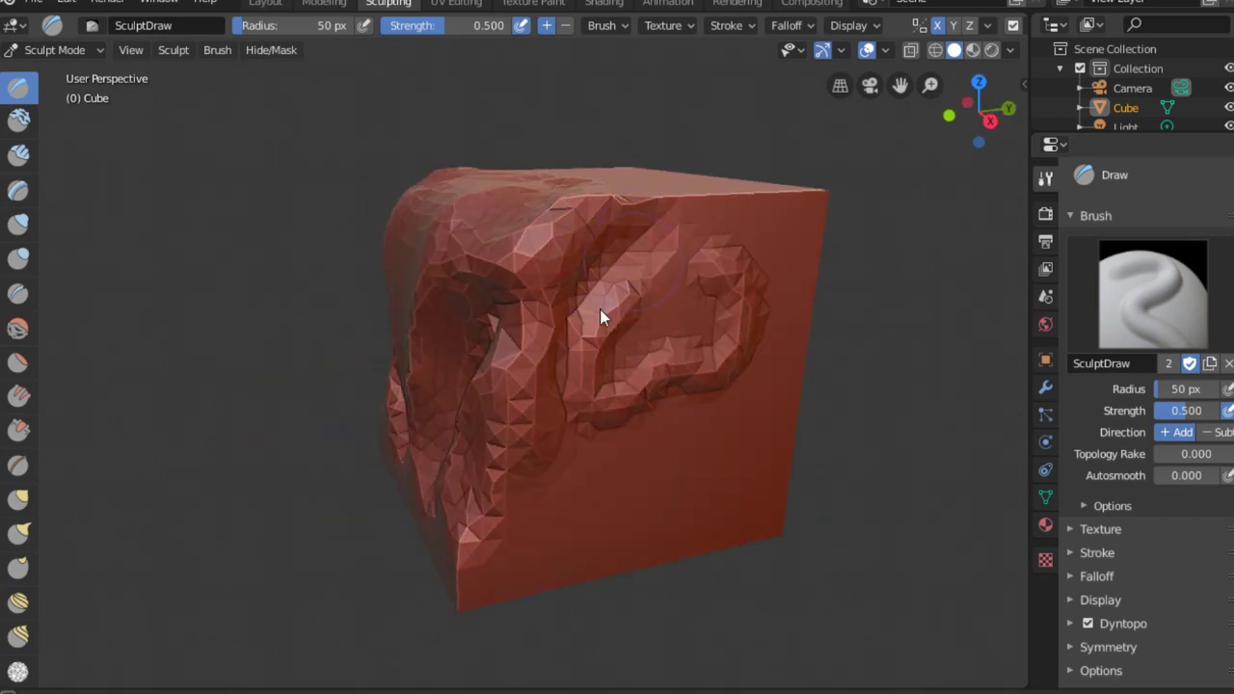
{"action": "mouse_move", "coordinate": [601, 317]}
{"action": "middle_mouse_down"}
{"action": "mouse_move", "coordinate": [726, 288]}
{"action": "mouse_move", "coordinate": [678, 280]}
{"action": "mouse_move", "coordinate": [724, 179]}
{"action": "middle_mouse_up"}
{"action": "mouse_move", "coordinate": [708, 220]}
{"action": "left_mouse_down"}
{"action": "mouse_move", "coordinate": [579, 264]}
{"action": "mouse_move", "coordinate": [699, 237]}
{"action": "mouse_move", "coordinate": [755, 278]}
{"action": "left_mouse_up"}
{"action": "middle_click_drag", "start_coordinate": [755, 279], "coordinate": [746, 449]}
{"action": "mouse_move", "coordinate": [747, 449]}
{"action": "left_mouse_down"}
{"action": "mouse_move", "coordinate": [763, 414]}
{"action": "mouse_move", "coordinate": [756, 498]}
{"action": "left_mouse_up"}
- Draw additional stroke marks across the front face
{"action": "middle_click_drag", "start_coordinate": [758, 490], "coordinate": [711, 461]}
{"action": "mouse_move", "coordinate": [710, 461]}
{"action": "left_mouse_down"}
{"action": "mouse_move", "coordinate": [628, 403]}
{"action": "mouse_move", "coordinate": [488, 465]}
{"action": "mouse_move", "coordinate": [568, 309]}
{"action": "left_mouse_up"}
{"action": "mouse_move", "coordinate": [569, 308]}
{"action": "middle_mouse_down"}
{"action": "mouse_move", "coordinate": [680, 376]}
{"action": "mouse_move", "coordinate": [649, 420]}
{"action": "middle_mouse_up"}
{"action": "left_click_drag", "start_coordinate": [649, 421], "coordinate": [603, 356]}
{"action": "mouse_move", "coordinate": [603, 356]}
{"action": "middle_mouse_down"}
{"action": "mouse_move", "coordinate": [697, 420]}
{"action": "mouse_move", "coordinate": [665, 331]}
{"action": "middle_mouse_up"}
{"action": "scroll", "coordinate": [711, 306], "scroll_direction": "up", "scroll_amount": 2}
- Draw a curved mirrored stroke across the top front and extend it into a rim groove
{"action": "scroll", "coordinate": [758, 408], "scroll_direction": "up", "scroll_amount": 2}
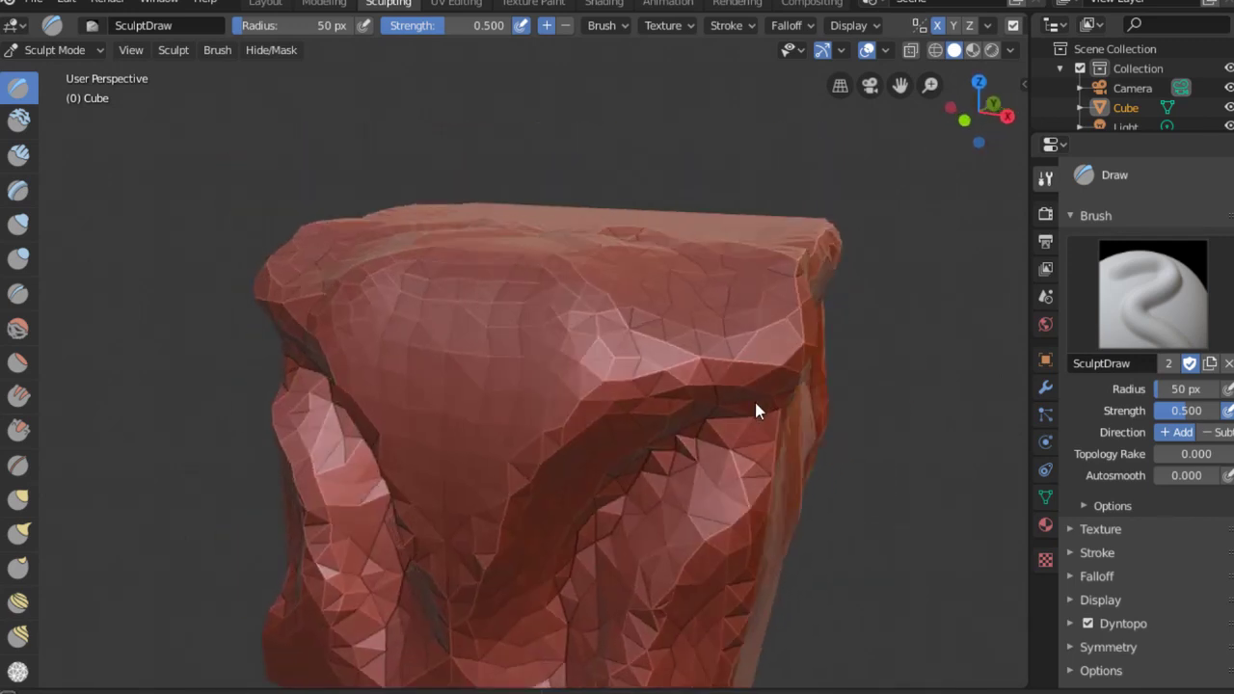
{"action": "scroll", "coordinate": [716, 379], "scroll_direction": "up", "scroll_amount": 3}
{"action": "mouse_move", "coordinate": [717, 379]}
{"action": "left_mouse_down"}
{"action": "mouse_move", "coordinate": [590, 380]}
{"action": "mouse_move", "coordinate": [479, 476]}
{"action": "mouse_move", "coordinate": [438, 398]}
{"action": "mouse_move", "coordinate": [599, 272]}
{"action": "left_mouse_up"}
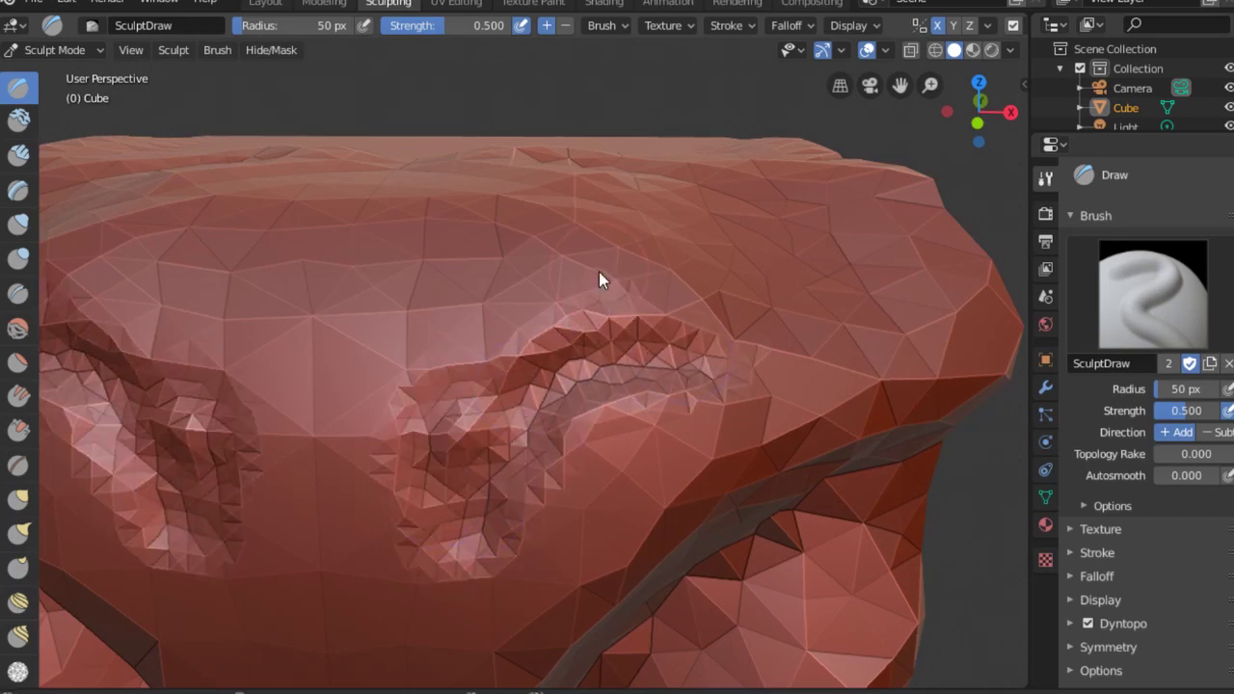
{"action": "mouse_move", "coordinate": [664, 338]}
{"action": "middle_mouse_down"}
{"action": "mouse_move", "coordinate": [677, 316]}
{"action": "mouse_move", "coordinate": [739, 309]}
{"action": "mouse_move", "coordinate": [743, 353]}
{"action": "mouse_move", "coordinate": [789, 346]}
{"action": "middle_mouse_up"}
- Sculpt a circular bumpy blob on the top and cut a ring groove into it
{"action": "scroll", "coordinate": [790, 347], "scroll_direction": "up", "scroll_amount": 3}
{"action": "scroll", "coordinate": [661, 373], "scroll_direction": "up", "scroll_amount": 3}
{"action": "scroll", "coordinate": [681, 350], "scroll_direction": "up", "scroll_amount": 2}
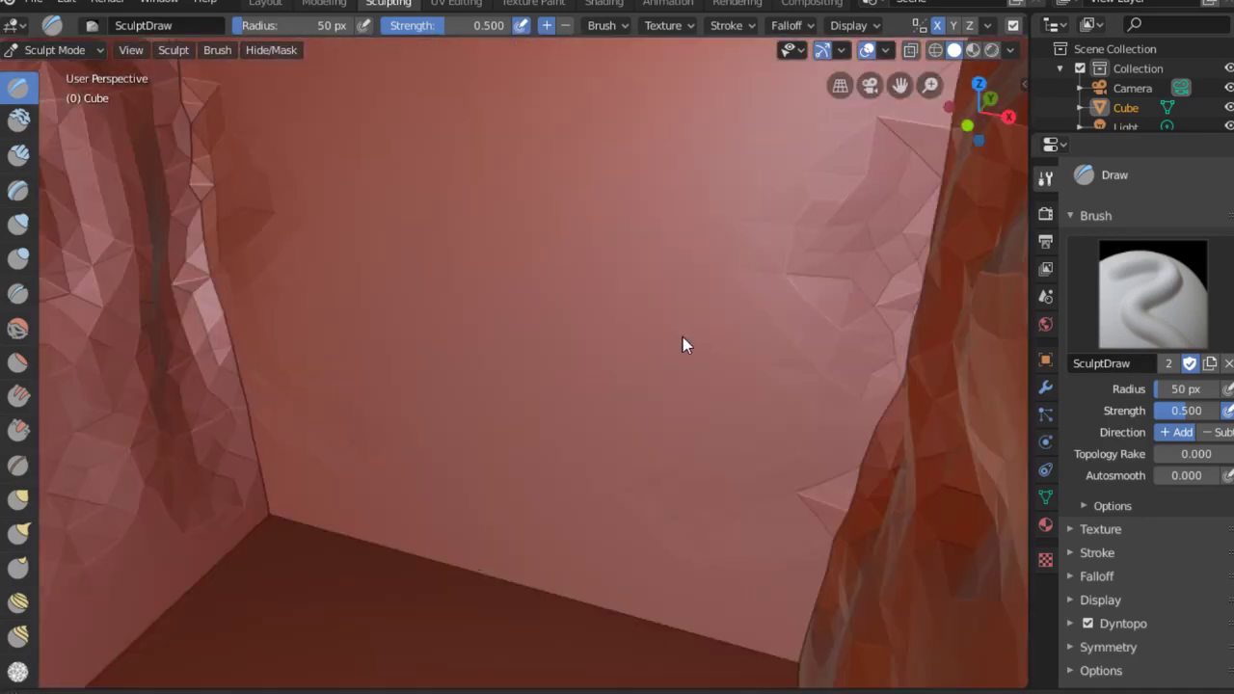
{"action": "scroll", "coordinate": [684, 345], "scroll_direction": "down", "scroll_amount": 2}
{"action": "scroll", "coordinate": [679, 355], "scroll_direction": "down", "scroll_amount": 1}
{"action": "mouse_move", "coordinate": [653, 331]}
{"action": "left_mouse_down"}
{"action": "mouse_move", "coordinate": [692, 342]}
{"action": "mouse_move", "coordinate": [620, 503]}
{"action": "mouse_move", "coordinate": [646, 395]}
{"action": "mouse_move", "coordinate": [565, 405]}
{"action": "mouse_move", "coordinate": [622, 447]}
{"action": "left_mouse_up"}
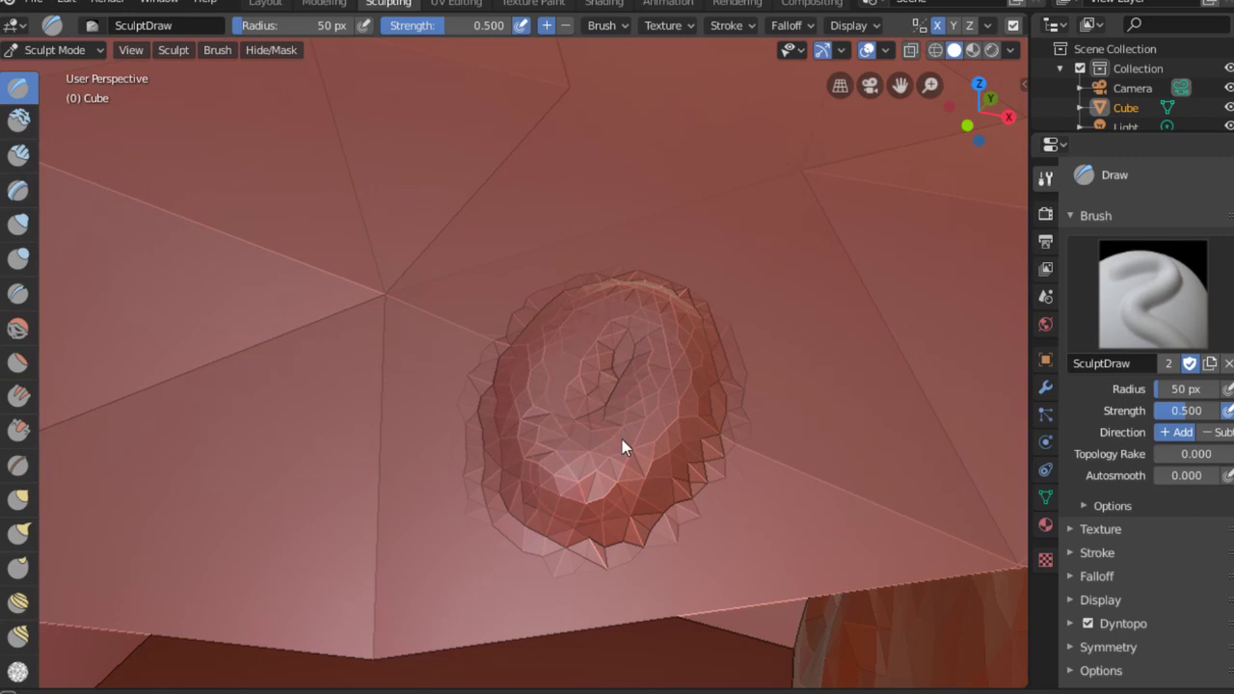
{"action": "mouse_move", "coordinate": [575, 406]}
{"action": "left_mouse_down"}
{"action": "mouse_move", "coordinate": [565, 496]}
{"action": "mouse_move", "coordinate": [628, 336]}
{"action": "mouse_move", "coordinate": [565, 338]}
{"action": "mouse_move", "coordinate": [565, 367]}
{"action": "mouse_move", "coordinate": [675, 367]}
{"action": "mouse_move", "coordinate": [661, 316]}
{"action": "left_mouse_up"}
{"action": "mouse_move", "coordinate": [716, 363]}
{"action": "left_mouse_down"}
{"action": "mouse_move", "coordinate": [612, 408]}
{"action": "mouse_move", "coordinate": [553, 311]}
{"action": "left_mouse_up"}
{"action": "mouse_move", "coordinate": [492, 357]}
{"action": "left_mouse_down"}
{"action": "mouse_move", "coordinate": [557, 347]}
{"action": "mouse_move", "coordinate": [549, 371]}
{"action": "mouse_move", "coordinate": [627, 359]}
{"action": "mouse_move", "coordinate": [697, 387]}
{"action": "left_mouse_up"}
- Deepen the blob's upper-left and lower-left grooves and its centre ridge
{"action": "scroll", "coordinate": [628, 362], "scroll_direction": "up", "scroll_amount": 5}
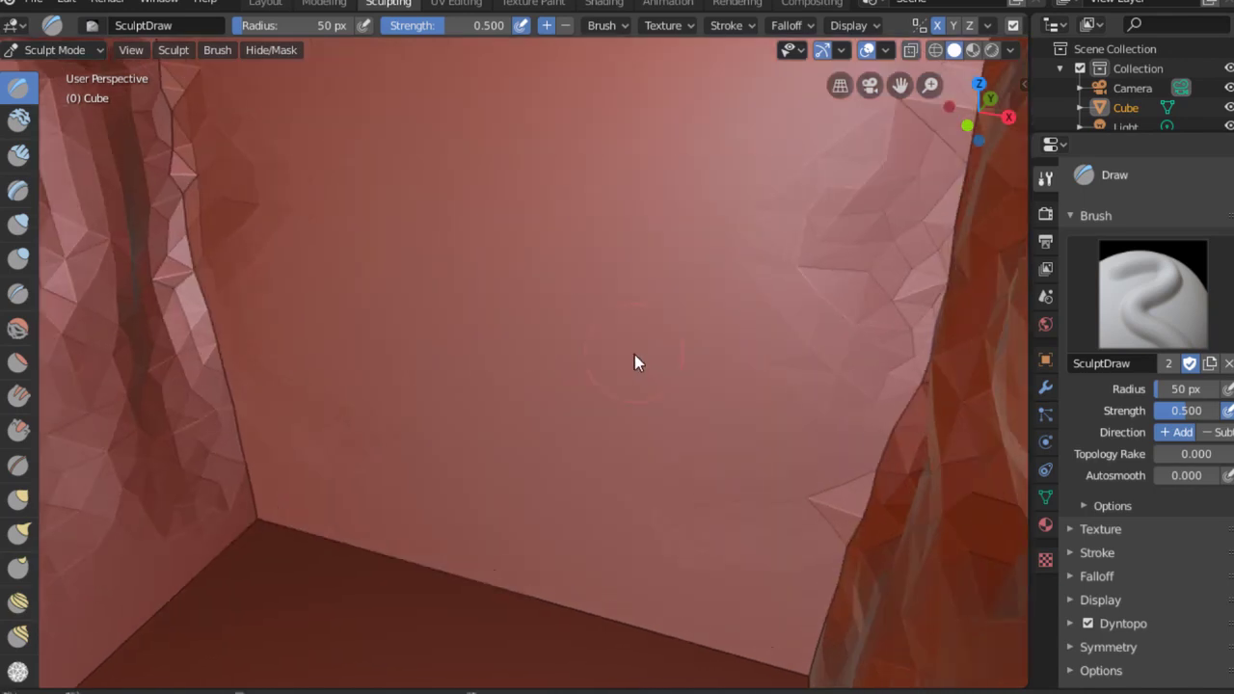
{"action": "scroll", "coordinate": [635, 354], "scroll_direction": "down", "scroll_amount": 6}
{"action": "scroll", "coordinate": [635, 368], "scroll_direction": "up", "scroll_amount": 2}
{"action": "scroll", "coordinate": [632, 361], "scroll_direction": "up", "scroll_amount": 1}
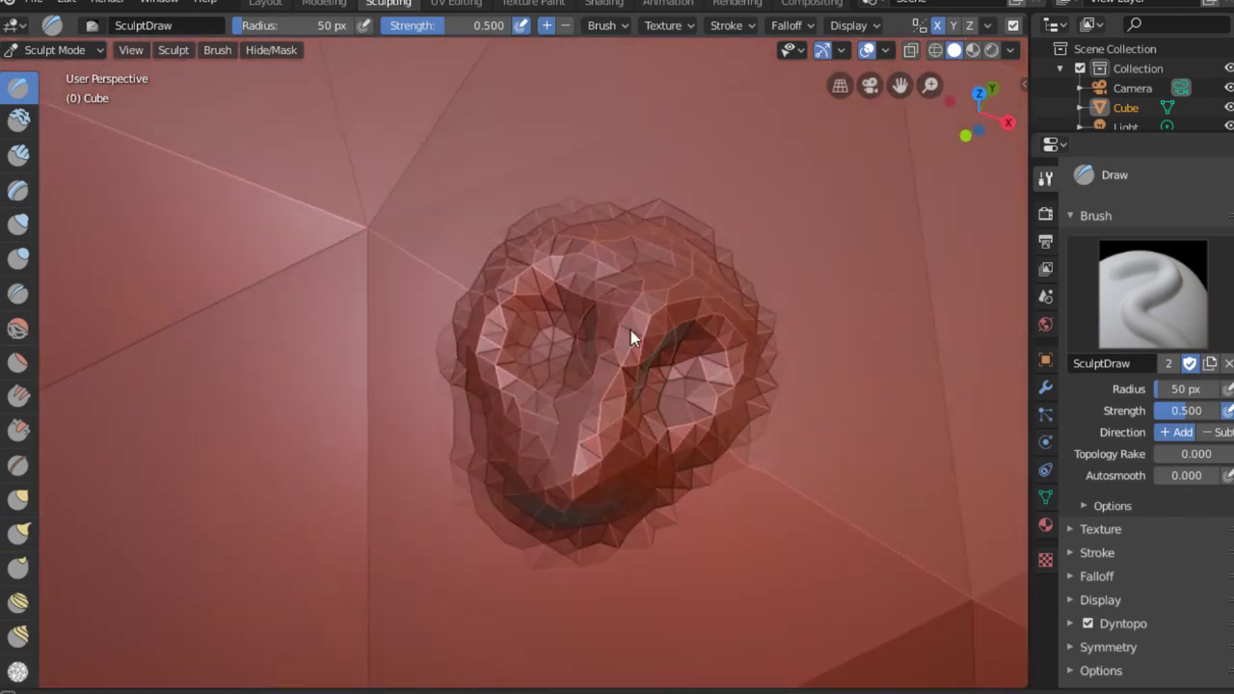
{"action": "mouse_move", "coordinate": [630, 337]}
{"action": "left_mouse_down"}
{"action": "mouse_move", "coordinate": [623, 353]}
{"action": "mouse_move", "coordinate": [600, 287]}
{"action": "mouse_move", "coordinate": [520, 387]}
{"action": "left_mouse_up"}
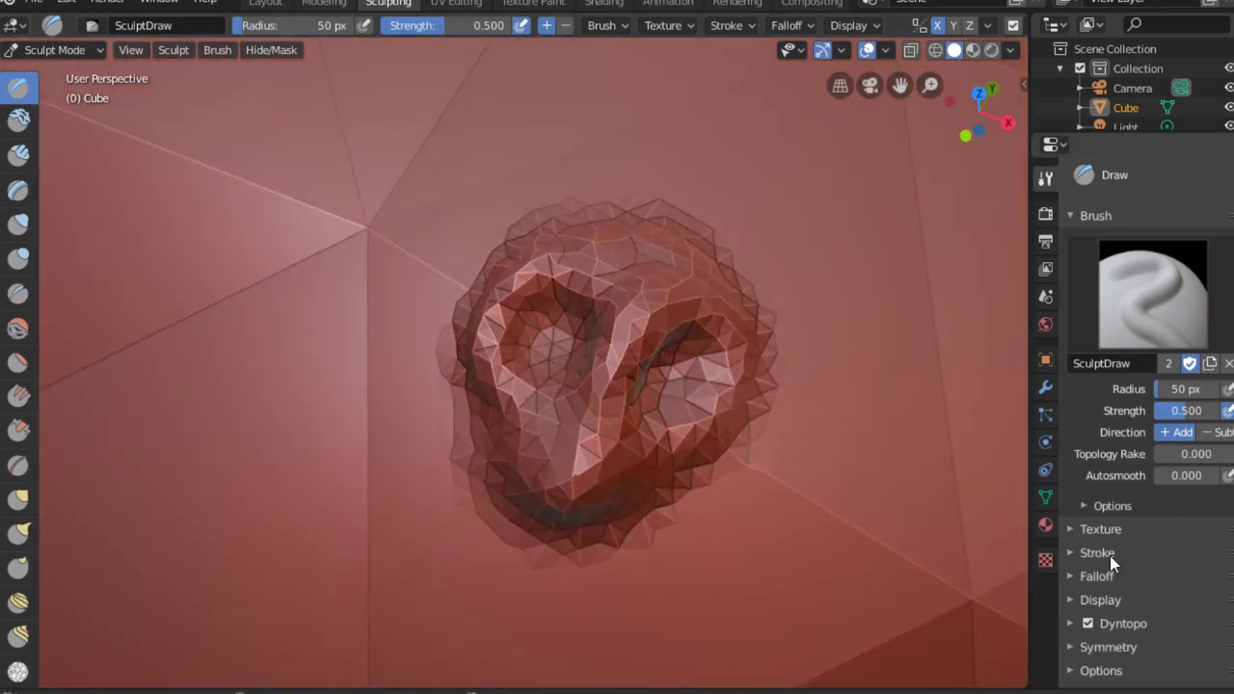
{"action": "mouse_move", "coordinate": [612, 408]}
{"action": "left_mouse_down"}
{"action": "mouse_move", "coordinate": [530, 427]}
{"action": "mouse_move", "coordinate": [538, 511]}
{"action": "mouse_move", "coordinate": [611, 548]}
{"action": "mouse_move", "coordinate": [623, 502]}
{"action": "mouse_move", "coordinate": [490, 471]}
{"action": "mouse_move", "coordinate": [552, 533]}
{"action": "left_mouse_up"}
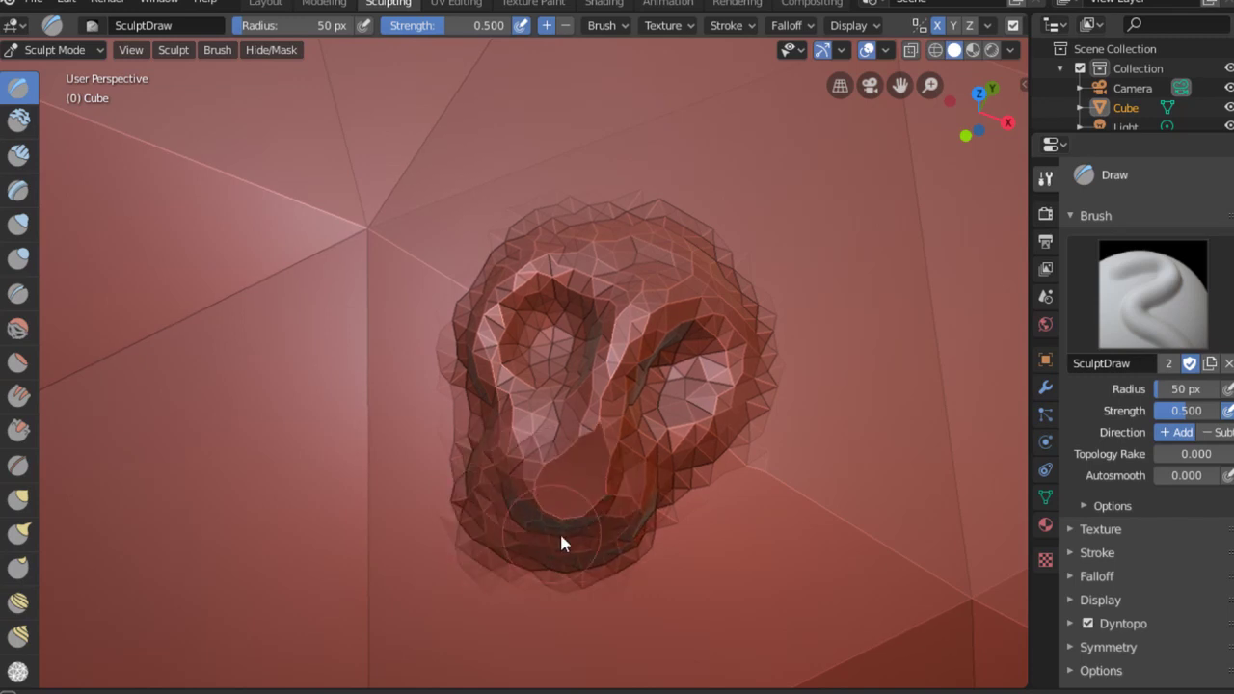
- Zoom out and orbit to inspect the right side and top around the blob
{"action": "scroll", "coordinate": [578, 482], "scroll_direction": "down", "scroll_amount": 8}
{"action": "middle_click_drag", "start_coordinate": [628, 427], "coordinate": [666, 449]}
{"action": "scroll", "coordinate": [675, 455], "scroll_direction": "down", "scroll_amount": 2}
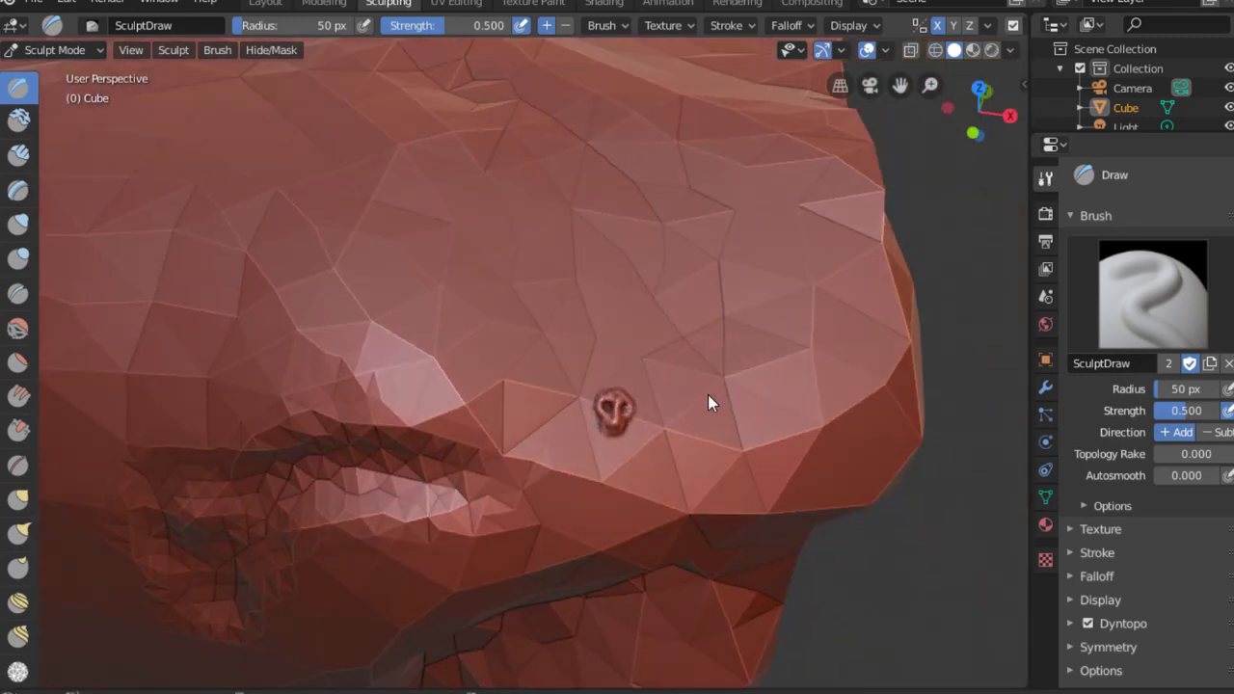
{"action": "scroll", "coordinate": [711, 405], "scroll_direction": "down", "scroll_amount": 3}
{"action": "scroll", "coordinate": [708, 427], "scroll_direction": "down", "scroll_amount": 4}
{"action": "scroll", "coordinate": [685, 463], "scroll_direction": "down", "scroll_amount": 1}
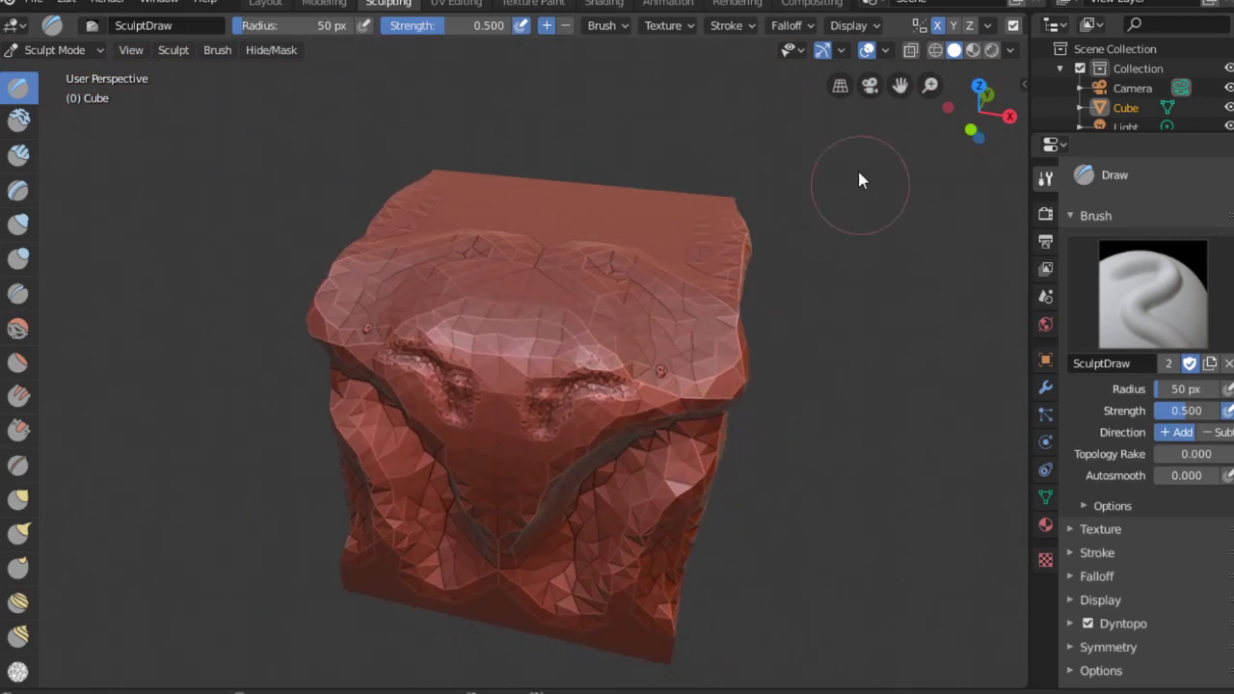
{"action": "mouse_move", "coordinate": [712, 458]}
{"action": "middle_mouse_down"}
{"action": "mouse_move", "coordinate": [816, 462]}
{"action": "mouse_move", "coordinate": [687, 438]}
{"action": "mouse_move", "coordinate": [683, 355]}
{"action": "mouse_move", "coordinate": [642, 318]}
{"action": "mouse_move", "coordinate": [722, 416]}
{"action": "mouse_move", "coordinate": [744, 403]}
{"action": "mouse_move", "coordinate": [747, 355]}
{"action": "mouse_move", "coordinate": [678, 358]}
{"action": "mouse_move", "coordinate": [678, 254]}
{"action": "mouse_move", "coordinate": [681, 265]}
{"action": "mouse_move", "coordinate": [601, 209]}
{"action": "mouse_move", "coordinate": [565, 366]}
{"action": "mouse_move", "coordinate": [499, 413]}
{"action": "mouse_move", "coordinate": [590, 366]}
{"action": "mouse_move", "coordinate": [637, 360]}
{"action": "mouse_move", "coordinate": [637, 344]}
{"action": "middle_mouse_up"}
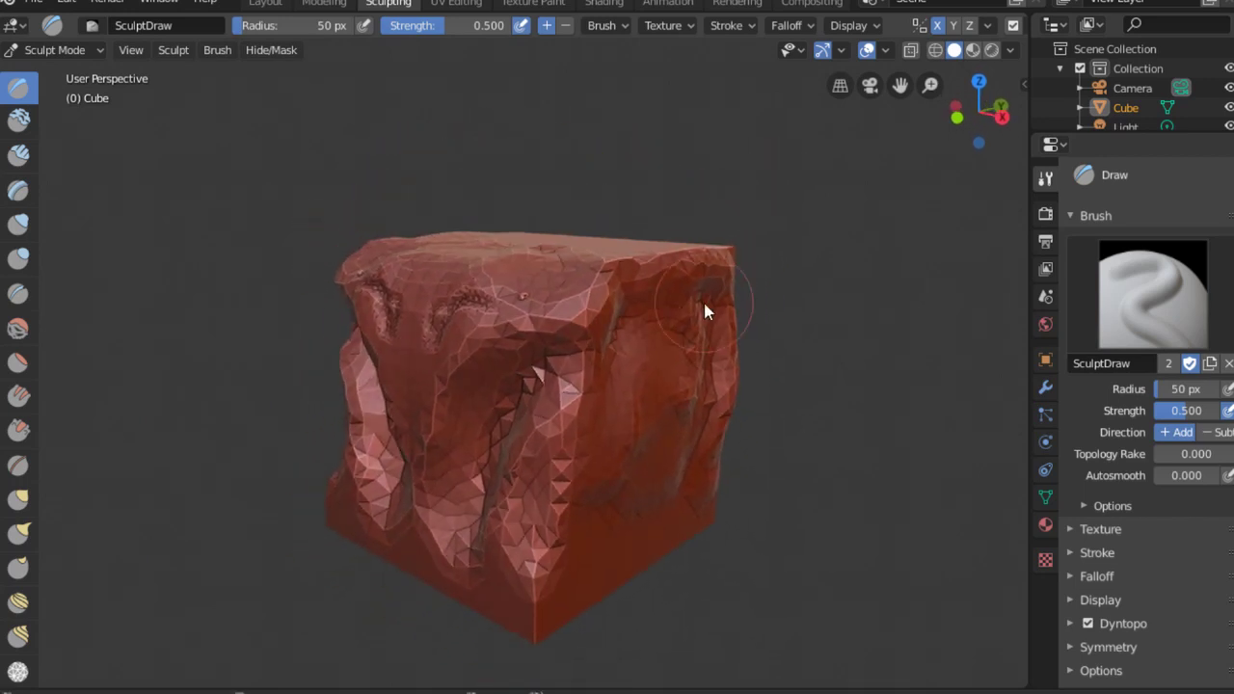
{"action": "left_click", "coordinate": [1071, 623]}
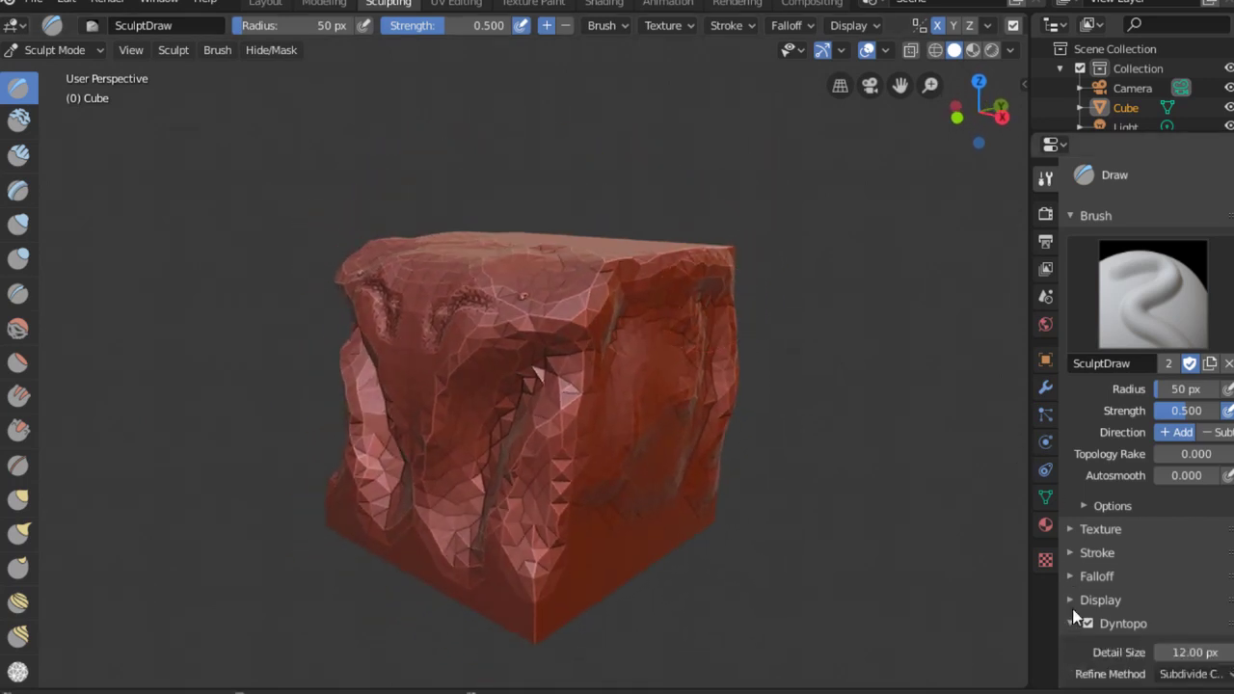
{"action": "scroll", "coordinate": [1162, 528], "scroll_direction": "down", "scroll_amount": 4}
{"action": "mouse_move", "coordinate": [945, 482]}
{"action": "middle_mouse_down"}
{"action": "mouse_move", "coordinate": [809, 444]}
{"action": "mouse_move", "coordinate": [982, 370]}
{"action": "mouse_move", "coordinate": [803, 461]}
{"action": "middle_mouse_up"}
{"action": "scroll", "coordinate": [562, 288], "scroll_direction": "up", "scroll_amount": 1}
{"action": "scroll", "coordinate": [593, 243], "scroll_direction": "down", "scroll_amount": 5}
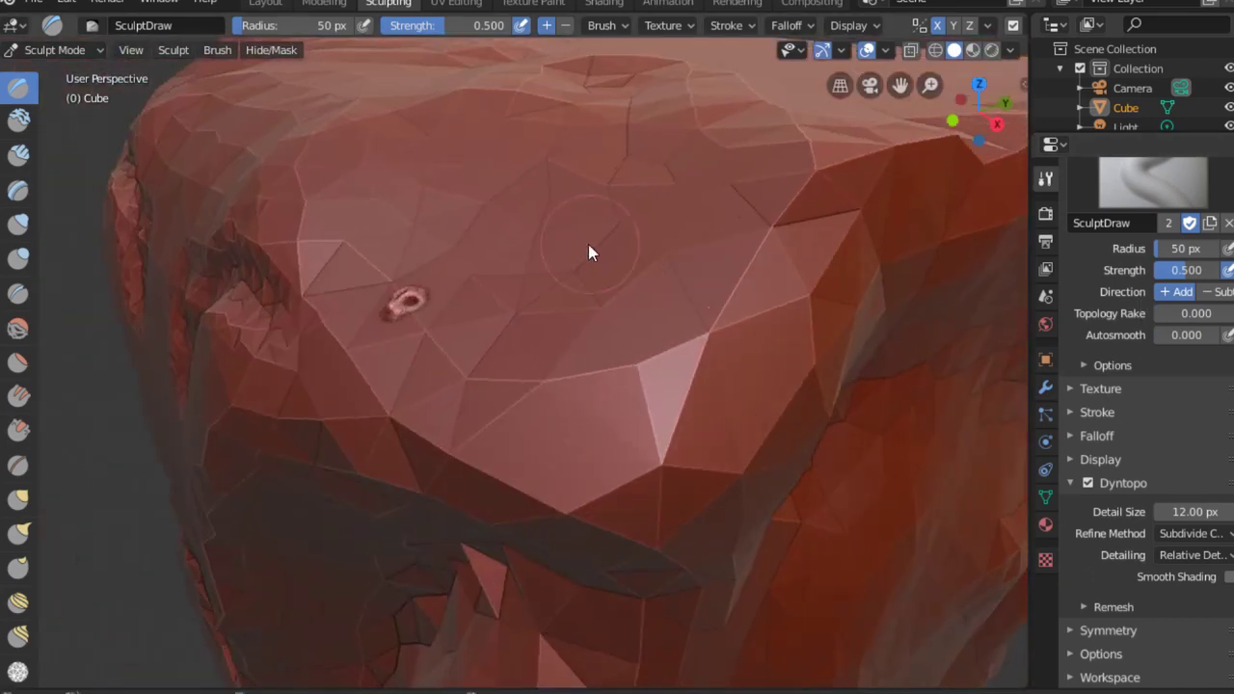
{"action": "scroll", "coordinate": [573, 280], "scroll_direction": "down", "scroll_amount": 5}
{"action": "mouse_move", "coordinate": [565, 311]}
{"action": "middle_mouse_down"}
{"action": "mouse_move", "coordinate": [631, 364]}
{"action": "mouse_move", "coordinate": [545, 239]}
{"action": "mouse_move", "coordinate": [515, 317]}
{"action": "middle_mouse_up"}
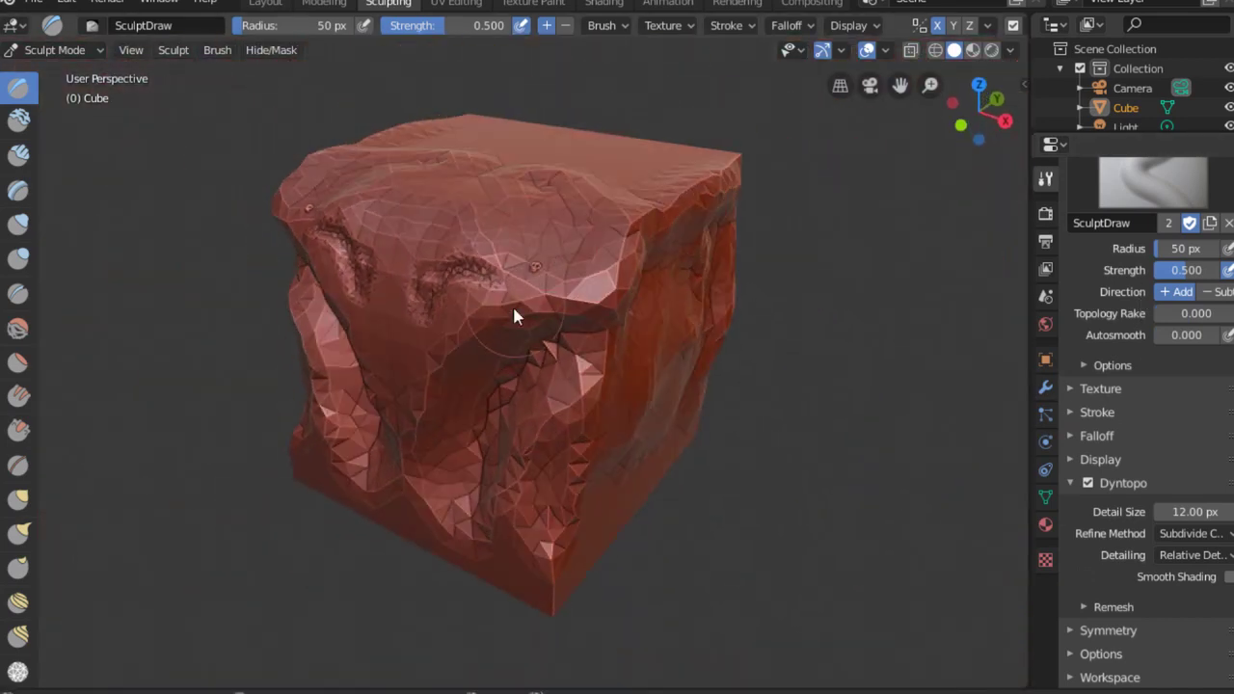
{"action": "scroll", "coordinate": [579, 257], "scroll_direction": "up", "scroll_amount": 3}
{"action": "middle_click_drag", "start_coordinate": [578, 257], "coordinate": [545, 373]}
{"action": "scroll", "coordinate": [557, 226], "scroll_direction": "up", "scroll_amount": 3}
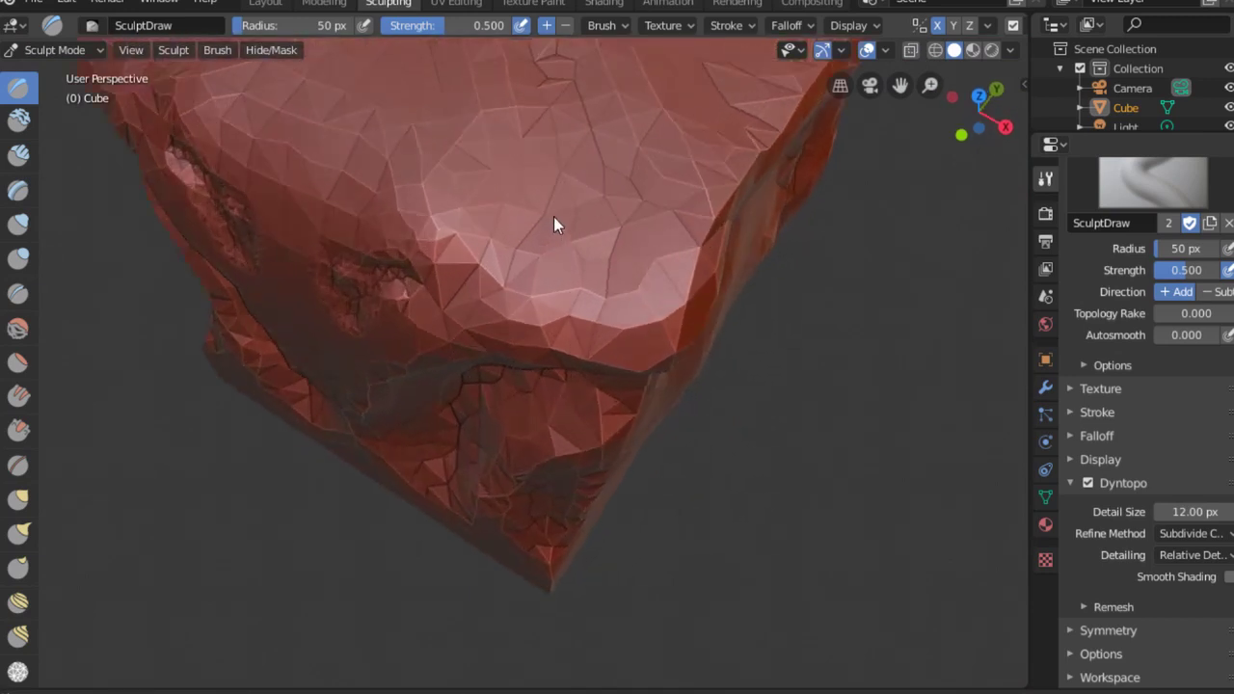
{"action": "scroll", "coordinate": [479, 240], "scroll_direction": "up", "scroll_amount": 3}
{"action": "scroll", "coordinate": [608, 239], "scroll_direction": "down", "scroll_amount": 5}
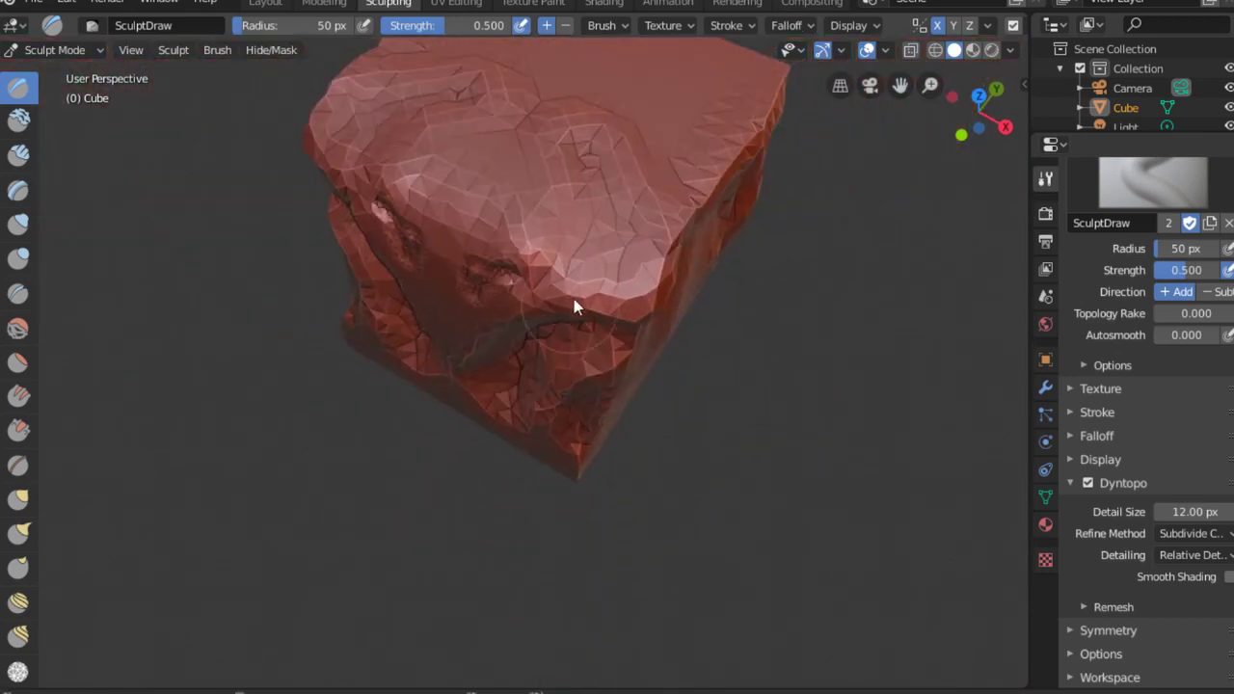
{"action": "mouse_move", "coordinate": [578, 302]}
{"action": "middle_mouse_down"}
{"action": "mouse_move", "coordinate": [608, 174]}
{"action": "mouse_move", "coordinate": [593, 239]}
{"action": "mouse_move", "coordinate": [601, 263]}
{"action": "mouse_move", "coordinate": [694, 261]}
{"action": "mouse_move", "coordinate": [675, 281]}
{"action": "middle_mouse_up"}
{"action": "scroll", "coordinate": [592, 239], "scroll_direction": "up", "scroll_amount": 4}
{"action": "scroll", "coordinate": [594, 231], "scroll_direction": "down", "scroll_amount": 5}
{"action": "scroll", "coordinate": [602, 263], "scroll_direction": "up", "scroll_amount": 3}
{"action": "scroll", "coordinate": [636, 230], "scroll_direction": "down", "scroll_amount": 3}
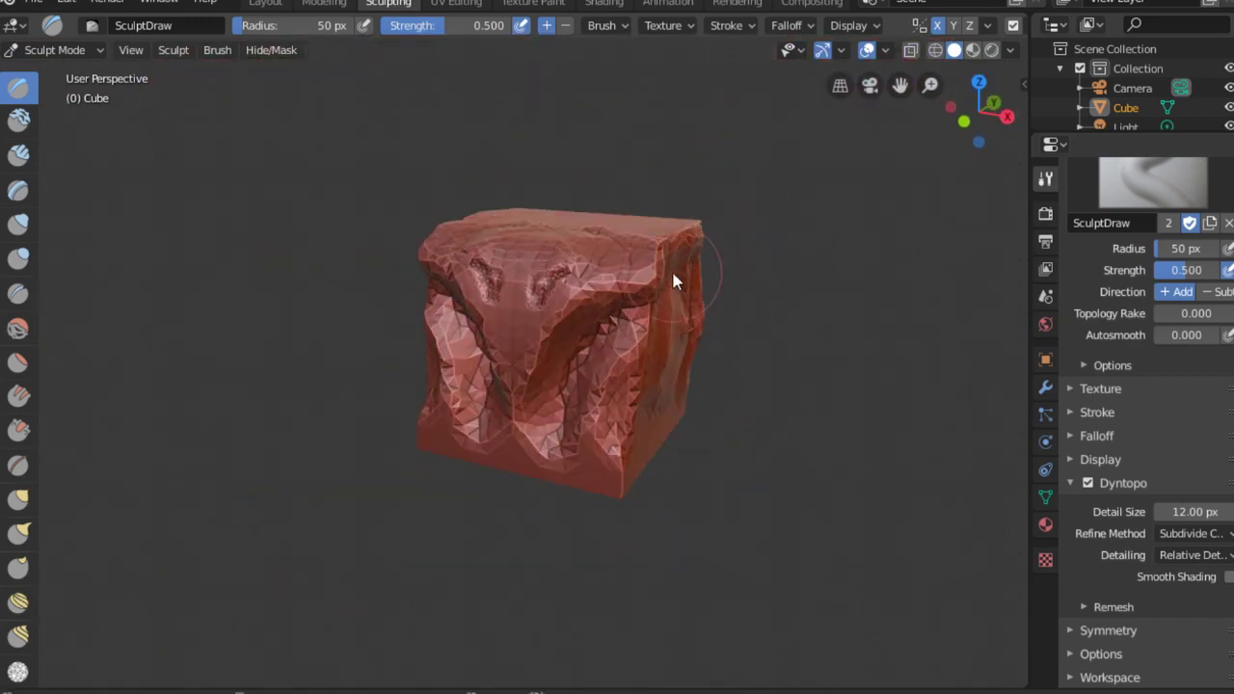
{"action": "mouse_move", "coordinate": [761, 283]}
{"action": "middle_mouse_down"}
{"action": "mouse_move", "coordinate": [653, 295]}
{"action": "mouse_move", "coordinate": [648, 483]}
{"action": "mouse_move", "coordinate": [609, 333]}
{"action": "mouse_move", "coordinate": [653, 257]}
{"action": "middle_mouse_up"}
{"action": "mouse_move", "coordinate": [641, 205]}
{"action": "middle_mouse_down"}
{"action": "mouse_move", "coordinate": [609, 153]}
{"action": "mouse_move", "coordinate": [758, 203]}
{"action": "mouse_move", "coordinate": [693, 263]}
{"action": "middle_mouse_up"}
{"action": "mouse_move", "coordinate": [690, 186]}
{"action": "middle_mouse_down"}
{"action": "mouse_move", "coordinate": [595, 220]}
{"action": "mouse_move", "coordinate": [681, 171]}
{"action": "mouse_move", "coordinate": [676, 249]}
{"action": "middle_mouse_up"}
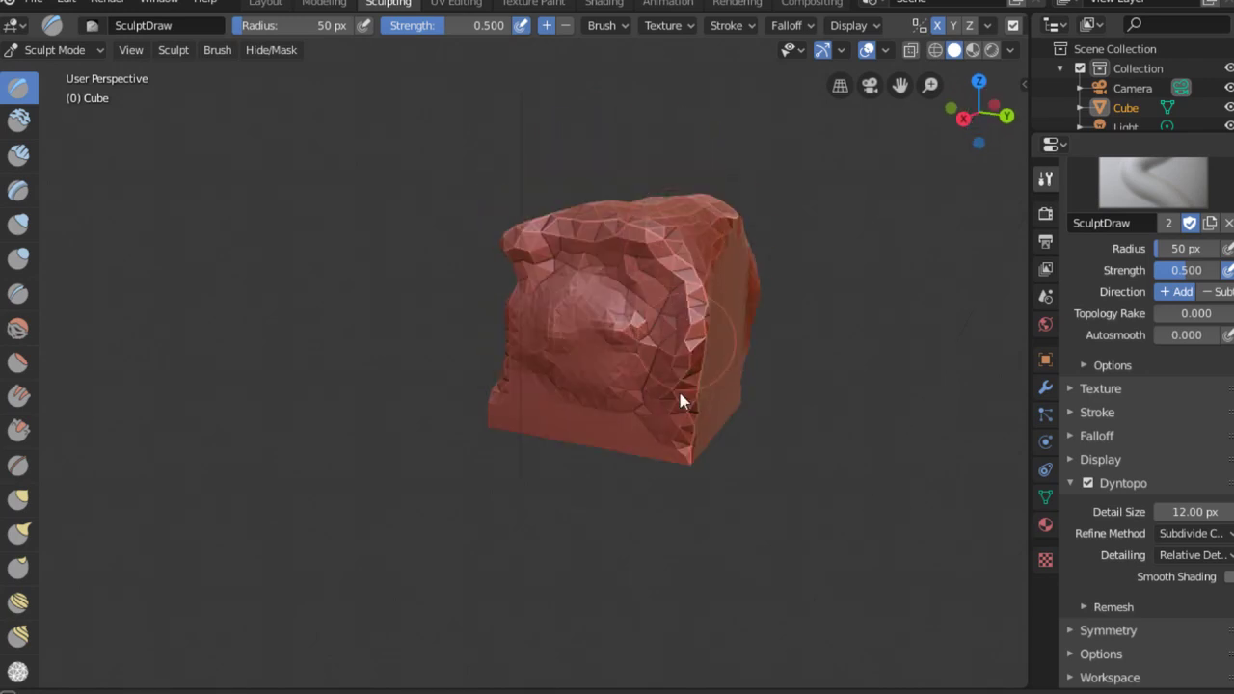
{"action": "middle_click_drag", "start_coordinate": [677, 388], "coordinate": [746, 306]}
{"action": "mouse_move", "coordinate": [755, 371]}
{"action": "middle_mouse_down"}
{"action": "mouse_move", "coordinate": [681, 373]}
{"action": "mouse_move", "coordinate": [634, 324]}
{"action": "mouse_move", "coordinate": [602, 258]}
{"action": "middle_mouse_up"}
{"action": "middle_click_drag", "start_coordinate": [632, 333], "coordinate": [526, 357]}
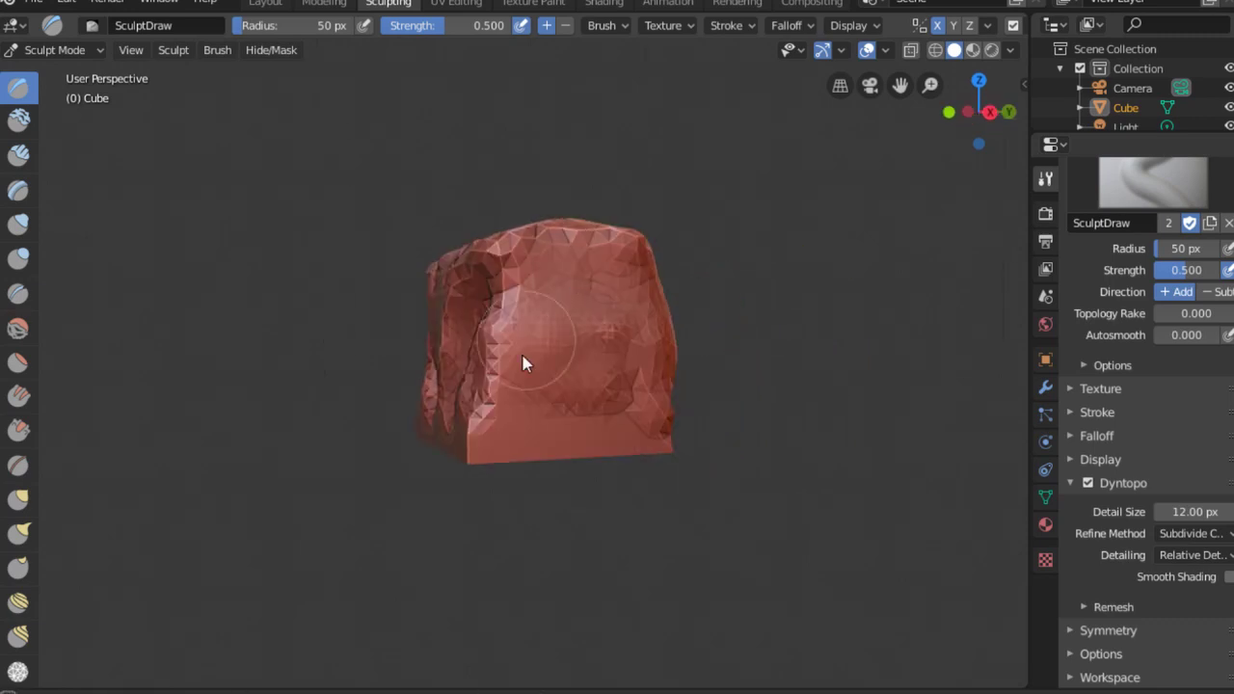
{"action": "mouse_move", "coordinate": [596, 396]}
{"action": "middle_mouse_down"}
{"action": "mouse_move", "coordinate": [705, 399]}
{"action": "mouse_move", "coordinate": [653, 353]}
{"action": "middle_mouse_up"}
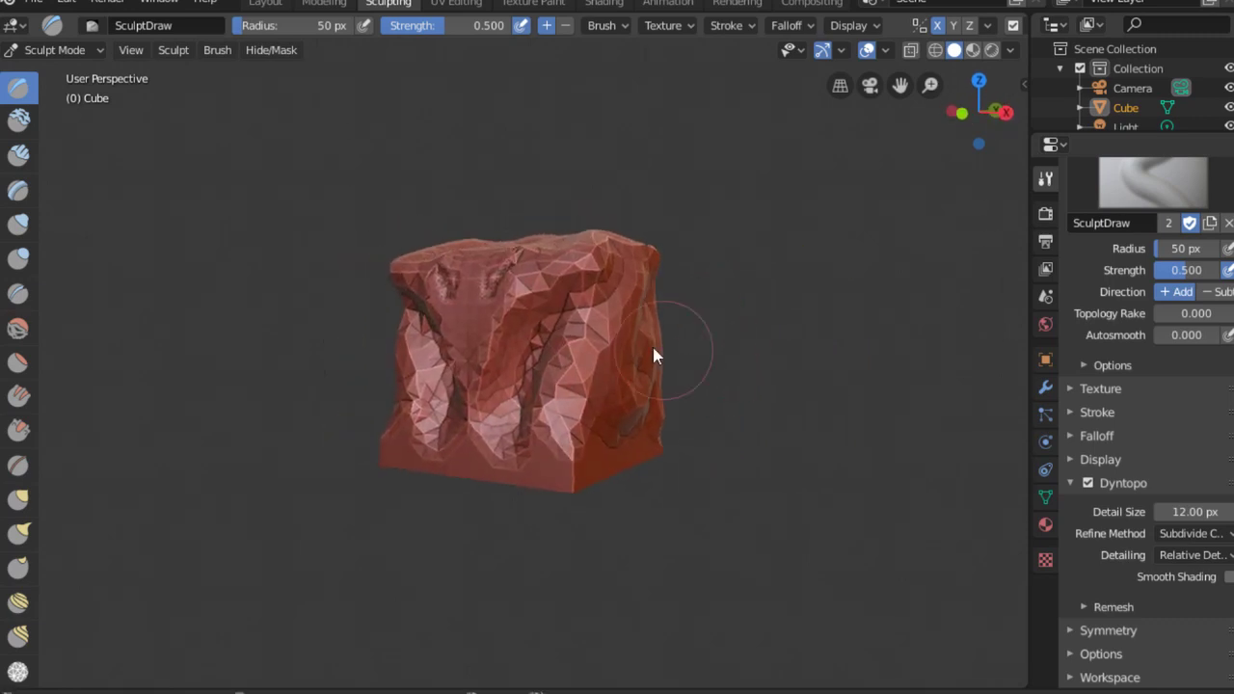
{"action": "middle_click_drag", "start_coordinate": [559, 309], "coordinate": [680, 321]}
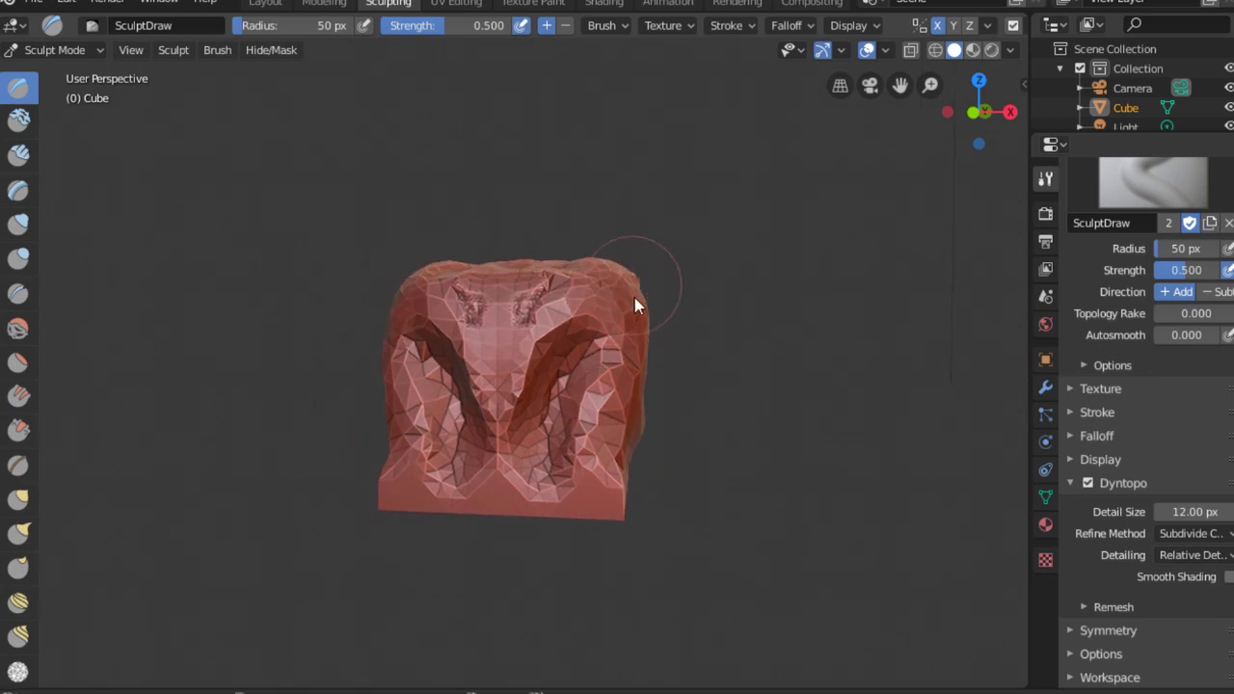
- Deepen the central grooves with mirrored strokes near the middle of the face
{"action": "scroll", "coordinate": [635, 301], "scroll_direction": "up", "scroll_amount": 2}
{"action": "scroll", "coordinate": [590, 307], "scroll_direction": "up", "scroll_amount": 2}
{"action": "middle_click_drag", "start_coordinate": [602, 292], "coordinate": [560, 325]}
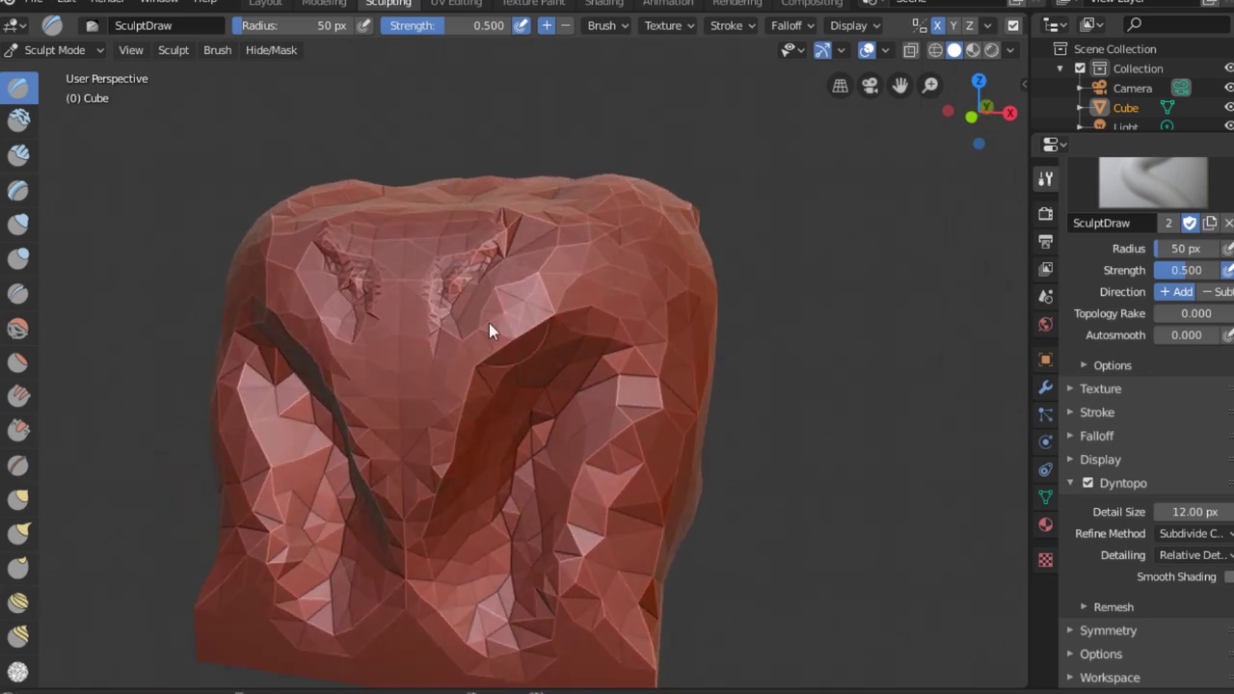
{"action": "middle_click_drag", "start_coordinate": [580, 438], "coordinate": [606, 405], "text": "shift"}
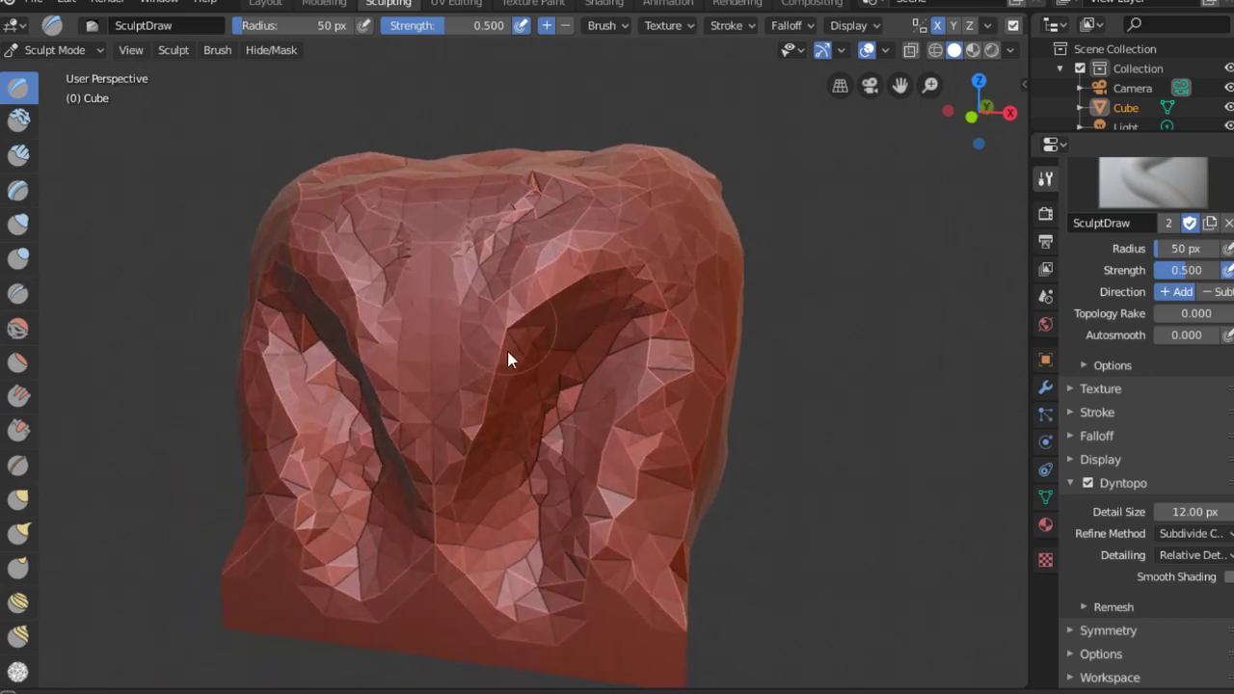
{"action": "scroll", "coordinate": [614, 338], "scroll_direction": "up", "scroll_amount": 2}
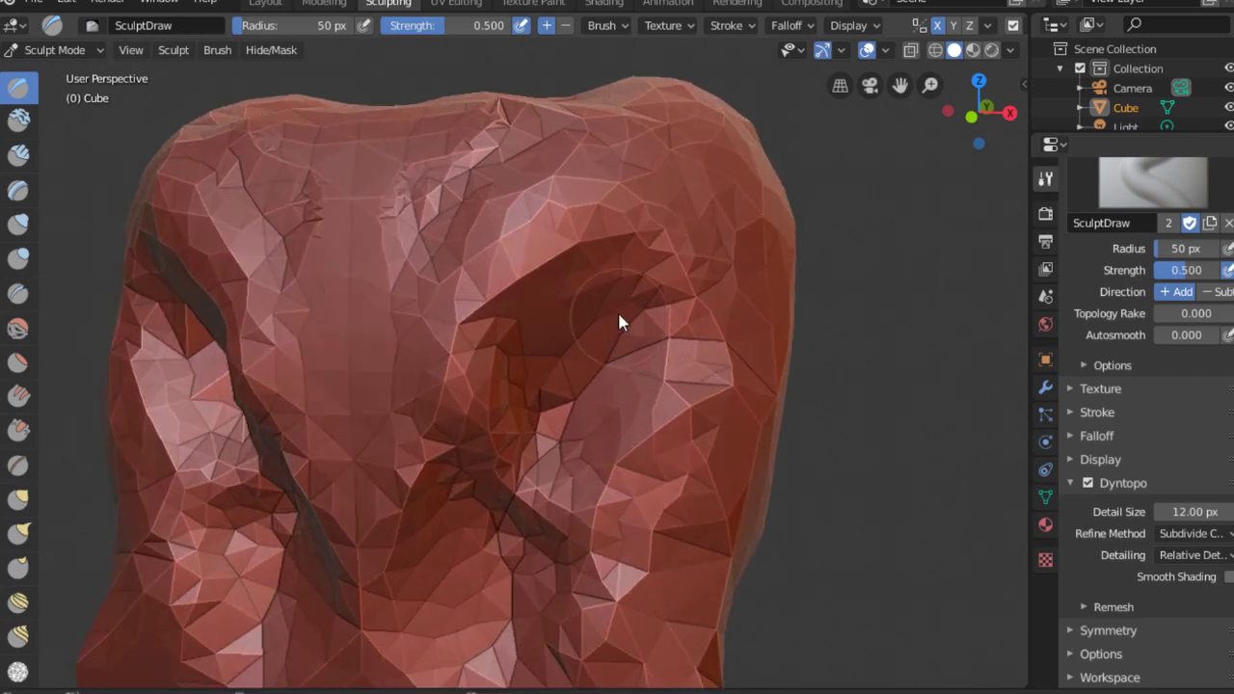
{"action": "scroll", "coordinate": [622, 294], "scroll_direction": "up", "scroll_amount": 3}
{"action": "scroll", "coordinate": [626, 280], "scroll_direction": "up", "scroll_amount": 2}
{"action": "scroll", "coordinate": [626, 278], "scroll_direction": "up", "scroll_amount": 1}
{"action": "mouse_move", "coordinate": [620, 257]}
{"action": "left_mouse_down"}
{"action": "mouse_move", "coordinate": [445, 382]}
{"action": "mouse_move", "coordinate": [493, 472]}
{"action": "left_mouse_up"}
{"action": "scroll", "coordinate": [604, 374], "scroll_direction": "down", "scroll_amount": 5}
{"action": "scroll", "coordinate": [603, 382], "scroll_direction": "down", "scroll_amount": 3}
{"action": "left_click_drag", "start_coordinate": [600, 336], "coordinate": [604, 393]}
- Smooth and pull in the sharp top-right corner
{"action": "mouse_move", "coordinate": [725, 306]}
{"action": "middle_mouse_down"}
{"action": "mouse_move", "coordinate": [713, 339]}
{"action": "mouse_move", "coordinate": [749, 292]}
{"action": "middle_mouse_up"}
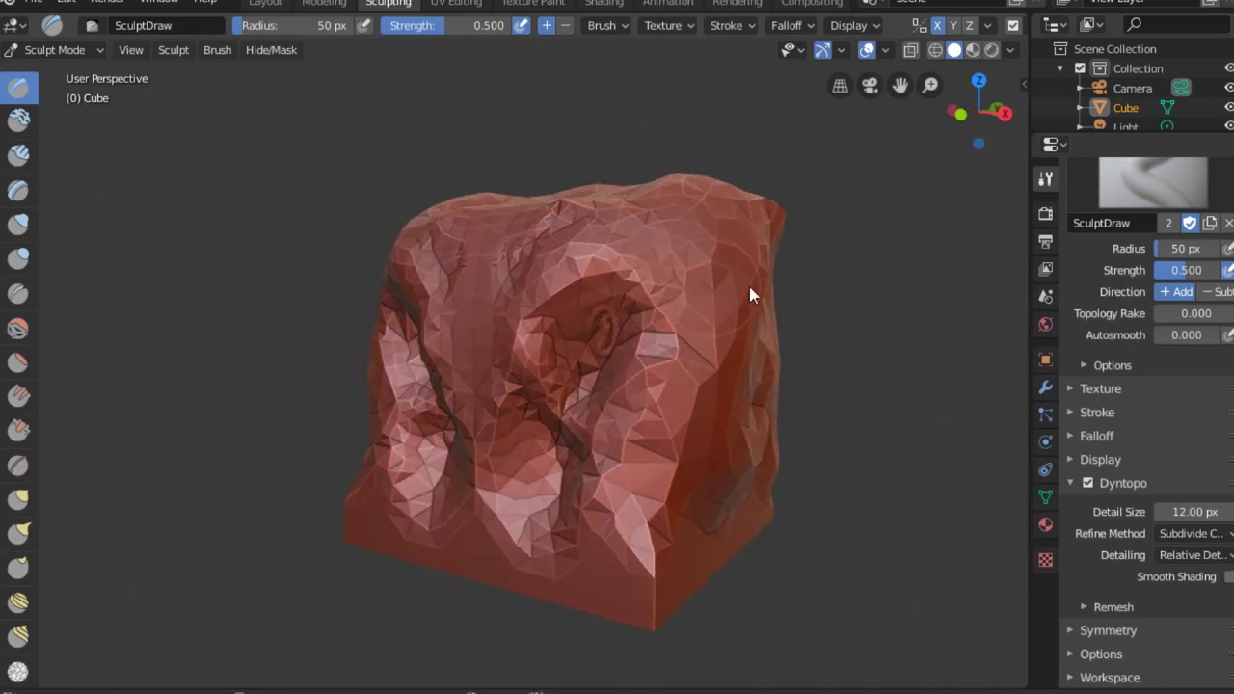
{"action": "mouse_move", "coordinate": [764, 448]}
{"action": "middle_mouse_down"}
{"action": "mouse_move", "coordinate": [642, 250]}
{"action": "mouse_move", "coordinate": [687, 248]}
{"action": "mouse_move", "coordinate": [719, 222]}
{"action": "middle_mouse_up"}
{"action": "mouse_move", "coordinate": [719, 222]}
{"action": "left_mouse_down"}
{"action": "mouse_move", "coordinate": [800, 170]}
{"action": "mouse_move", "coordinate": [754, 151]}
{"action": "left_mouse_up"}
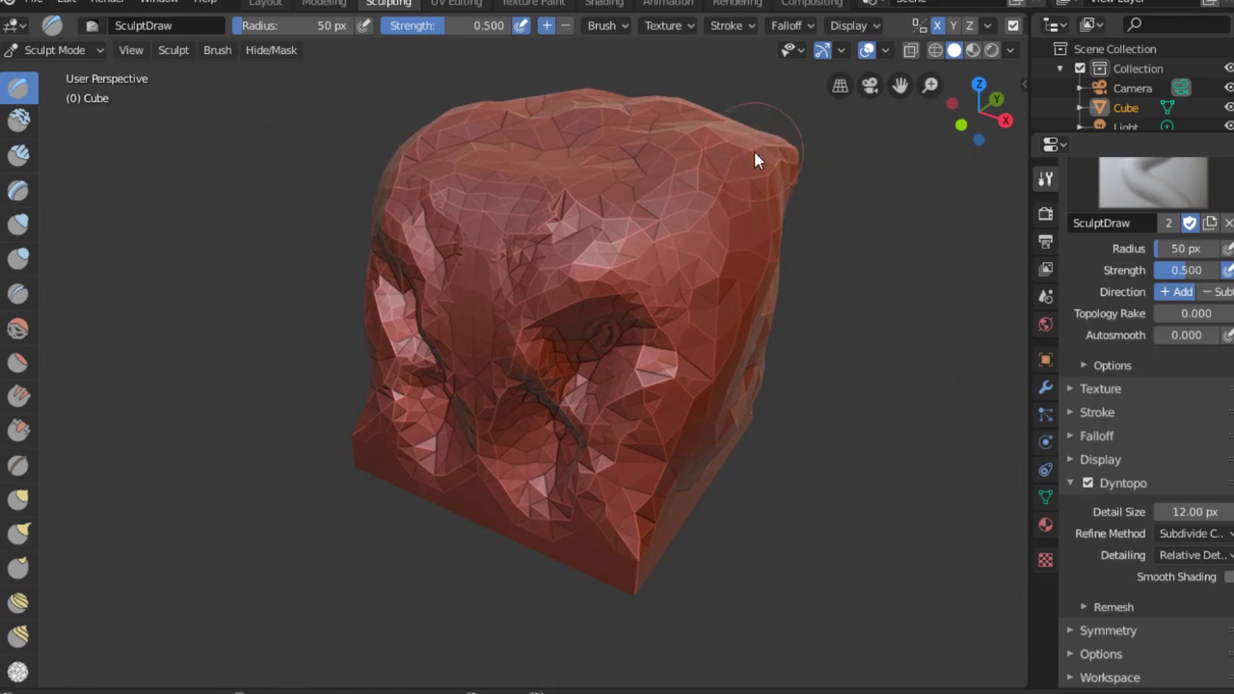
{"action": "mouse_move", "coordinate": [754, 152]}
{"action": "middle_mouse_down"}
{"action": "mouse_move", "coordinate": [623, 308]}
{"action": "mouse_move", "coordinate": [724, 237]}
{"action": "mouse_move", "coordinate": [754, 235]}
{"action": "mouse_move", "coordinate": [694, 280]}
{"action": "middle_mouse_up"}
- Sculpt elongated finger-like ridges across the upper surface, widening and lengthening the lower one
{"action": "scroll", "coordinate": [694, 279], "scroll_direction": "up", "scroll_amount": 3}
{"action": "scroll", "coordinate": [680, 289], "scroll_direction": "up", "scroll_amount": 3}
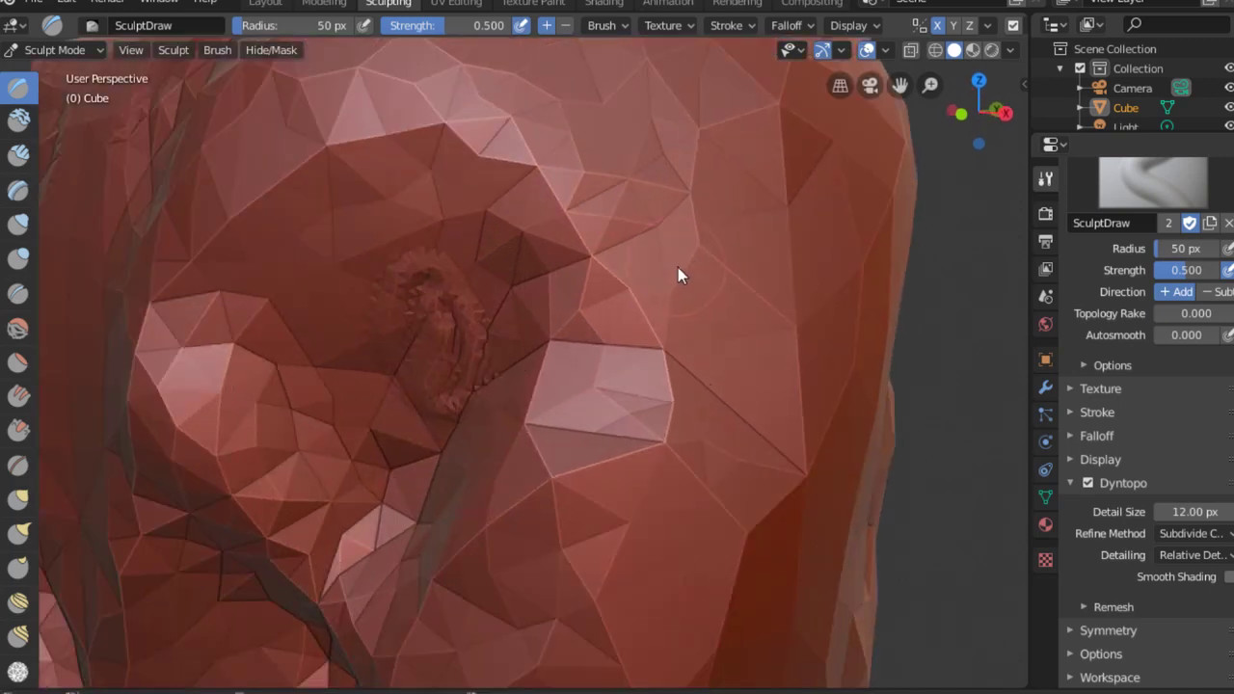
{"action": "scroll", "coordinate": [680, 278], "scroll_direction": "up", "scroll_amount": 3}
{"action": "scroll", "coordinate": [686, 289], "scroll_direction": "down", "scroll_amount": 3}
{"action": "scroll", "coordinate": [686, 295], "scroll_direction": "down", "scroll_amount": 3}
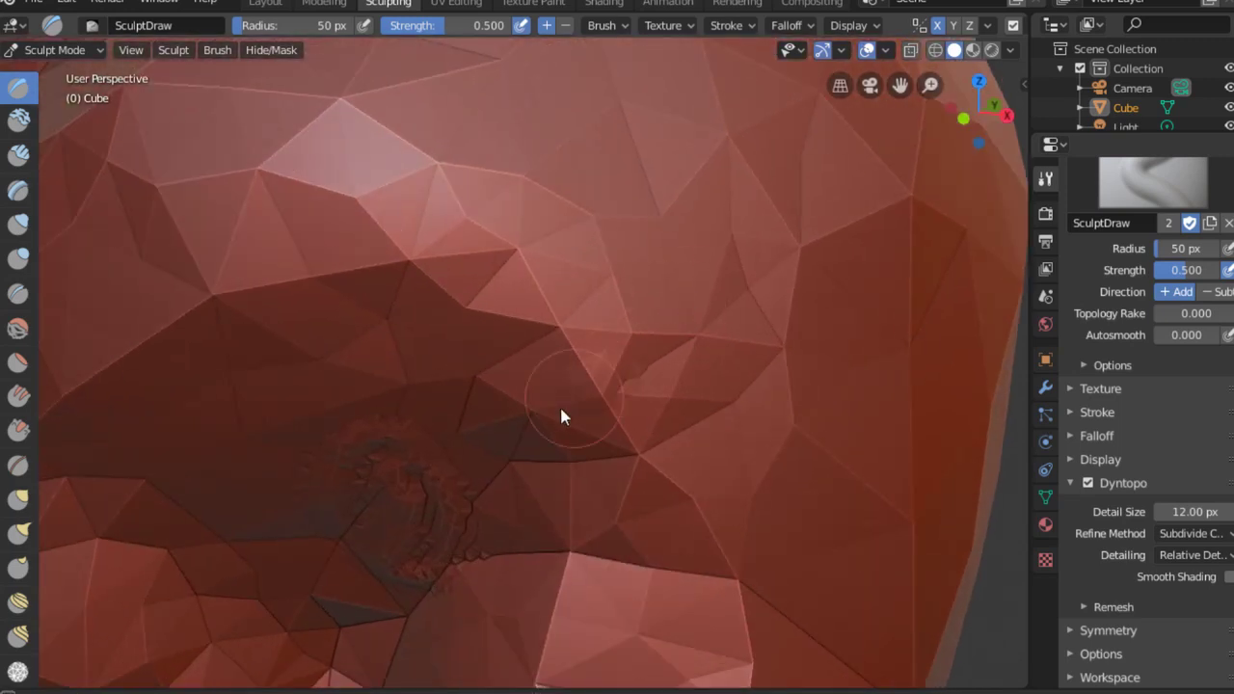
{"action": "mouse_move", "coordinate": [675, 274]}
{"action": "left_mouse_down"}
{"action": "mouse_move", "coordinate": [569, 405]}
{"action": "mouse_move", "coordinate": [636, 338]}
{"action": "left_mouse_up"}
{"action": "middle_click_drag", "start_coordinate": [702, 358], "coordinate": [724, 396]}
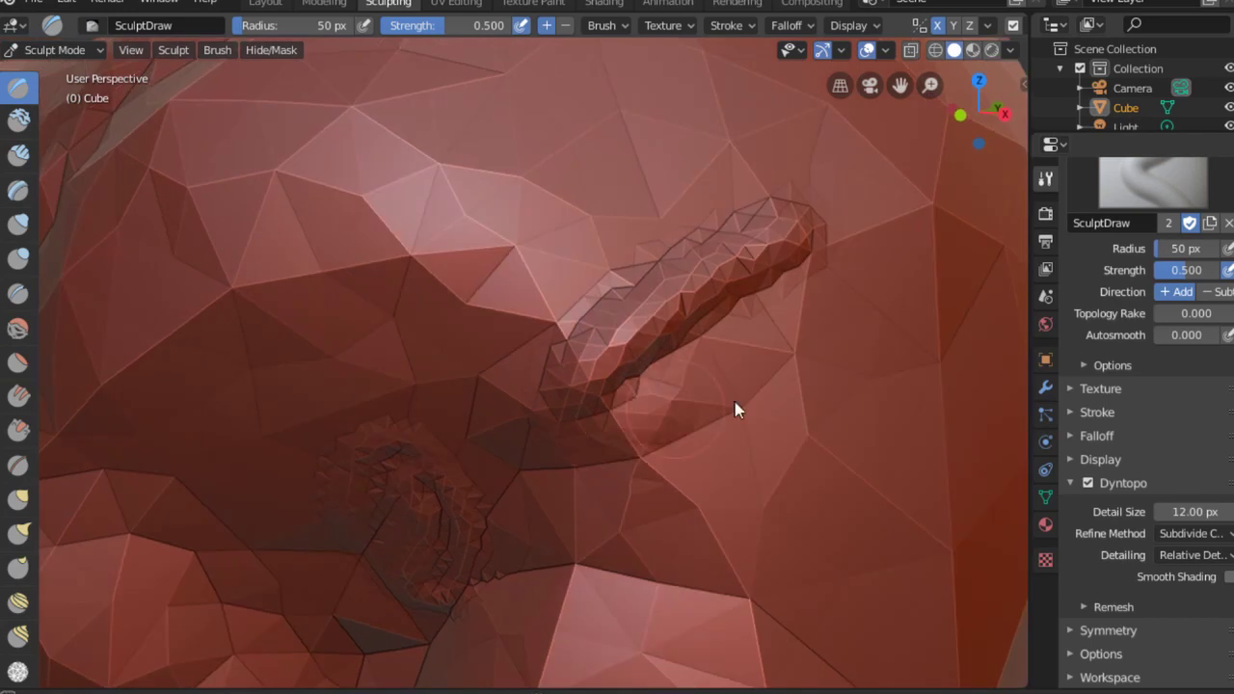
{"action": "left_click_drag", "start_coordinate": [736, 408], "coordinate": [675, 422]}
{"action": "mouse_move", "coordinate": [742, 336]}
{"action": "left_mouse_down"}
{"action": "mouse_move", "coordinate": [789, 327]}
{"action": "mouse_move", "coordinate": [705, 353]}
{"action": "mouse_move", "coordinate": [619, 220]}
{"action": "mouse_move", "coordinate": [675, 206]}
{"action": "mouse_move", "coordinate": [730, 165]}
{"action": "left_mouse_up"}
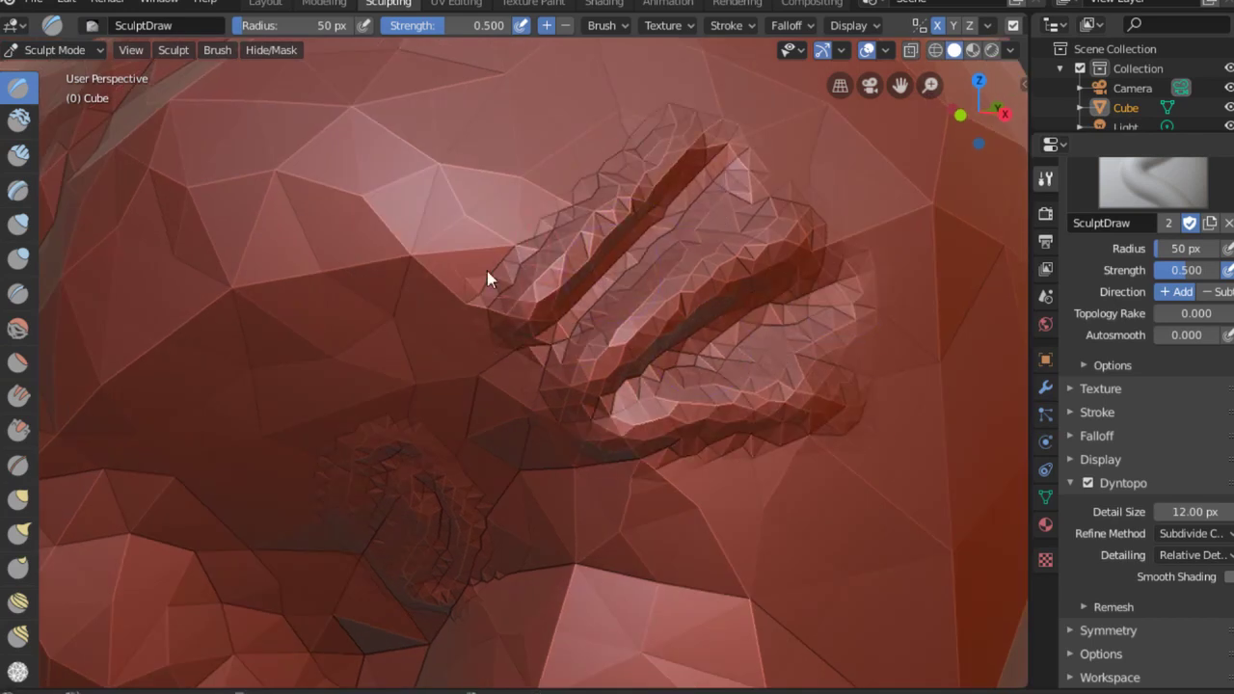
{"action": "left_click_drag", "start_coordinate": [491, 276], "coordinate": [479, 304]}
- Add a curved ridge just below the finger ridges
{"action": "scroll", "coordinate": [674, 206], "scroll_direction": "down", "scroll_amount": 5}
{"action": "middle_click_drag", "start_coordinate": [674, 205], "coordinate": [611, 369]}
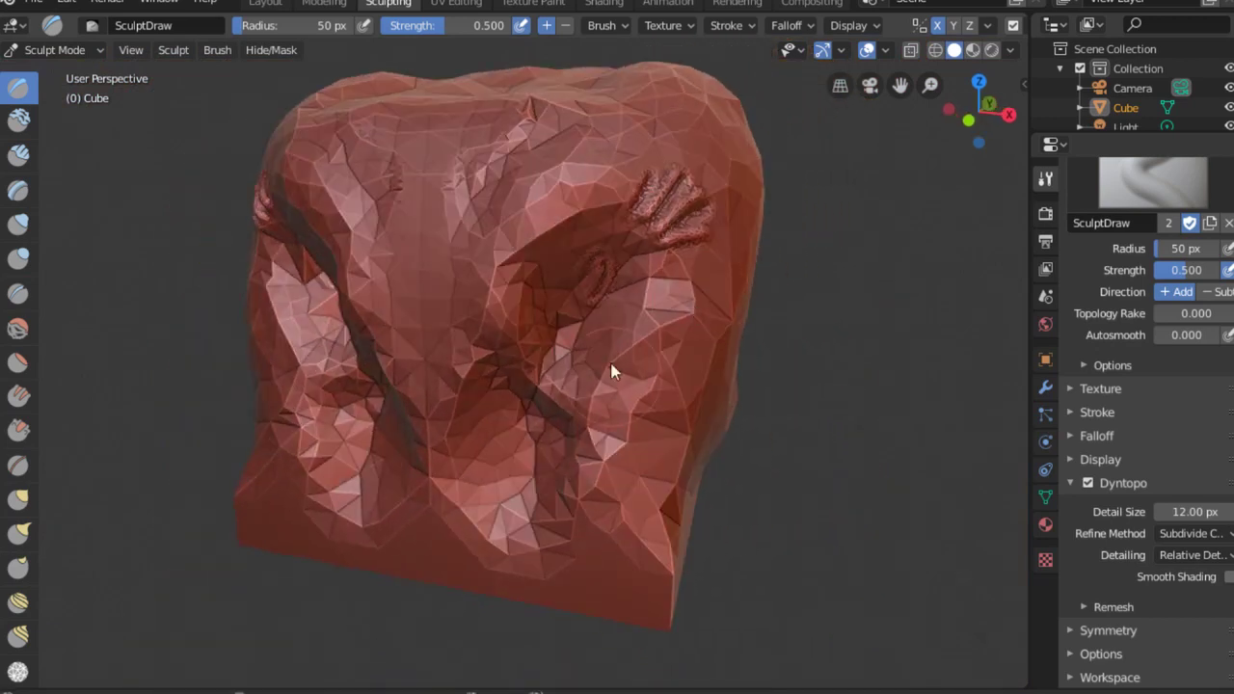
{"action": "middle_click_drag", "start_coordinate": [727, 187], "coordinate": [647, 215]}
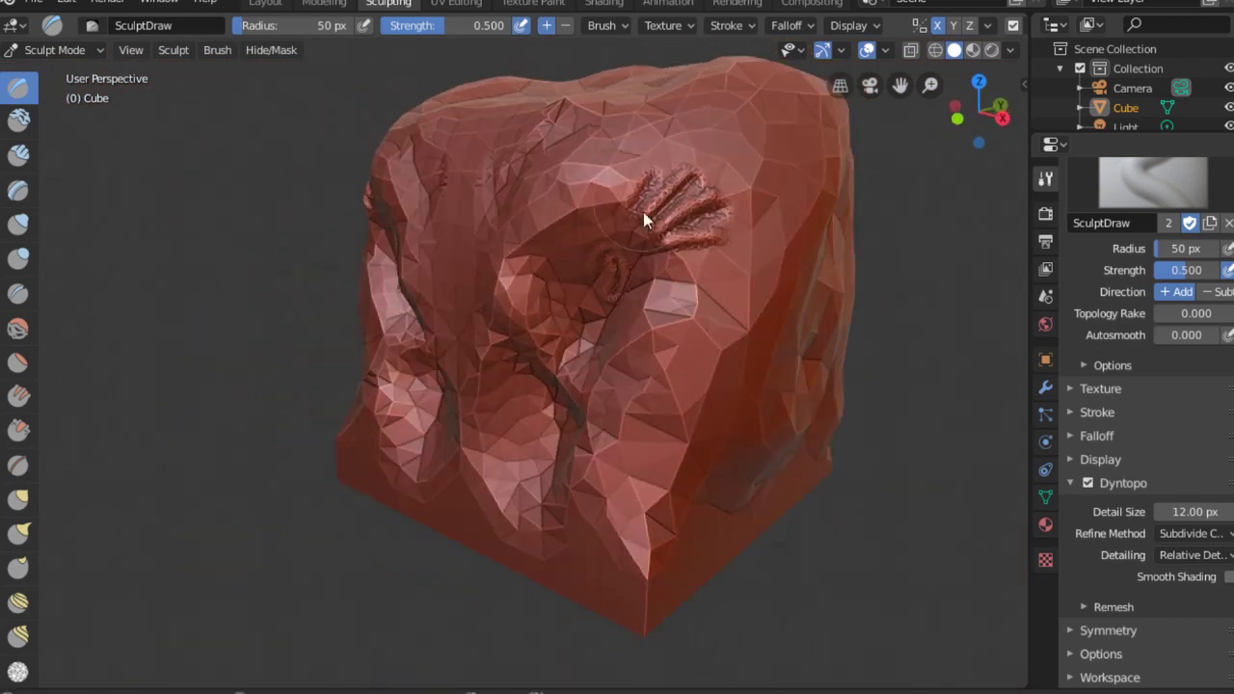
{"action": "left_click_drag", "start_coordinate": [602, 276], "coordinate": [617, 250]}
- Orbit and zoom around the cube to inspect the sculpt from several angles
{"action": "middle_click_drag", "start_coordinate": [739, 260], "coordinate": [765, 206]}
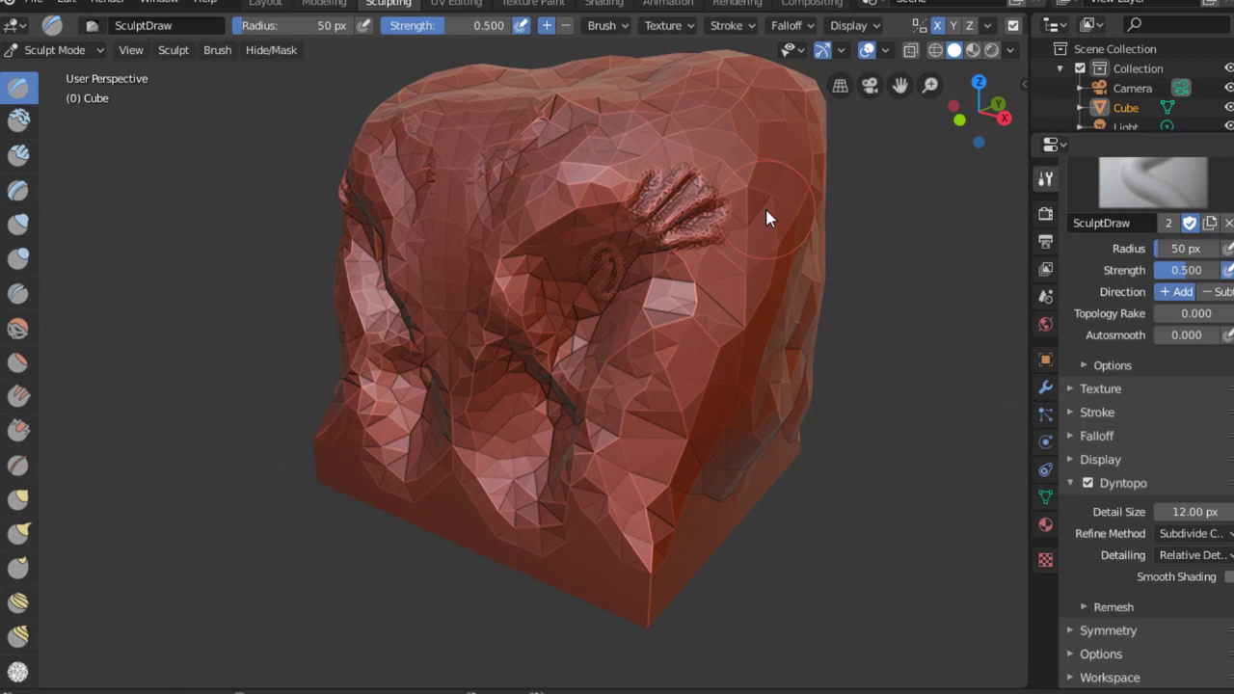
{"action": "middle_click_drag", "start_coordinate": [765, 210], "coordinate": [766, 280]}
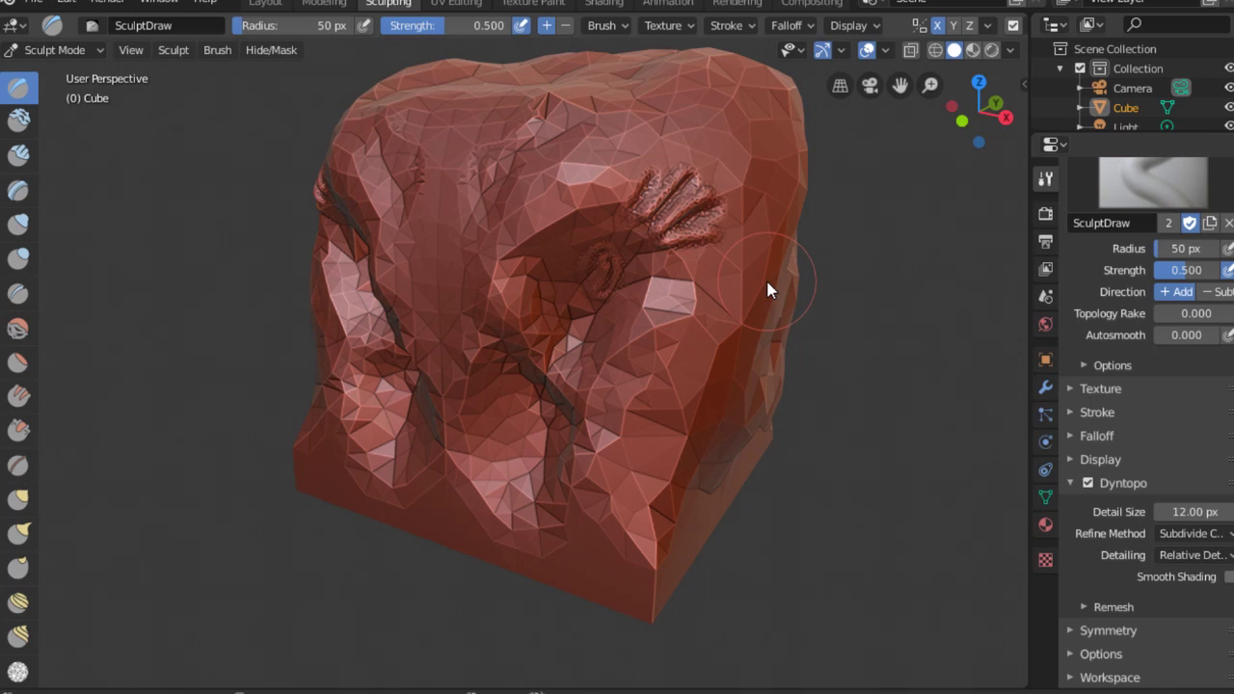
{"action": "mouse_move", "coordinate": [765, 278]}
{"action": "middle_mouse_down"}
{"action": "mouse_move", "coordinate": [719, 355]}
{"action": "mouse_move", "coordinate": [825, 303]}
{"action": "mouse_move", "coordinate": [757, 295]}
{"action": "middle_mouse_up"}
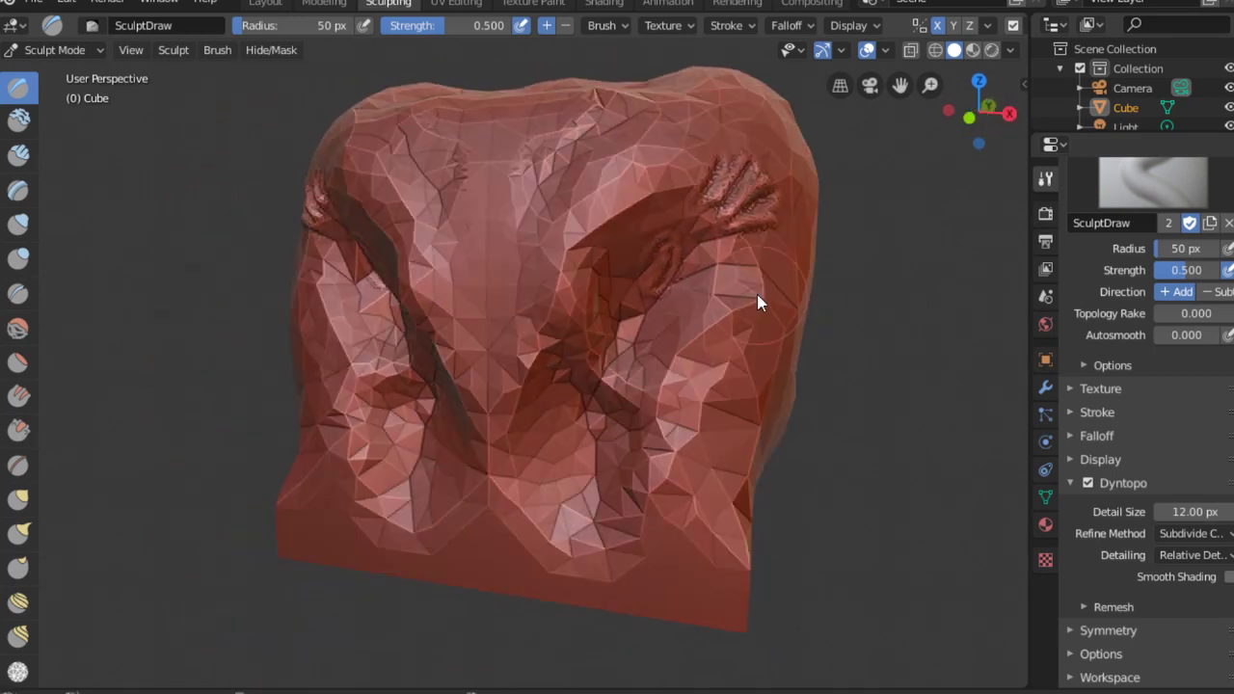
{"action": "scroll", "coordinate": [757, 294], "scroll_direction": "down", "scroll_amount": 3}
{"action": "middle_click_drag", "start_coordinate": [660, 309], "coordinate": [776, 337]}
{"action": "scroll", "coordinate": [772, 338], "scroll_direction": "up", "scroll_amount": 4}
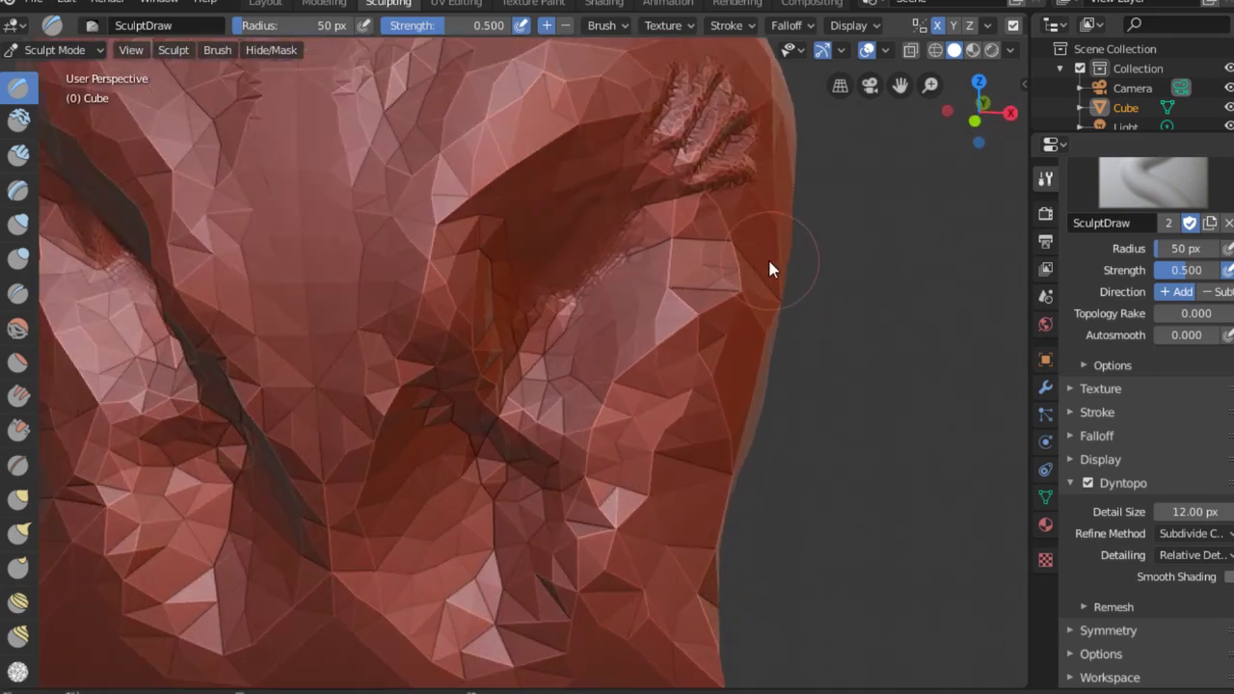
{"action": "middle_click_drag", "start_coordinate": [768, 267], "coordinate": [711, 267]}
{"action": "scroll", "coordinate": [711, 267], "scroll_direction": "down", "scroll_amount": 1}
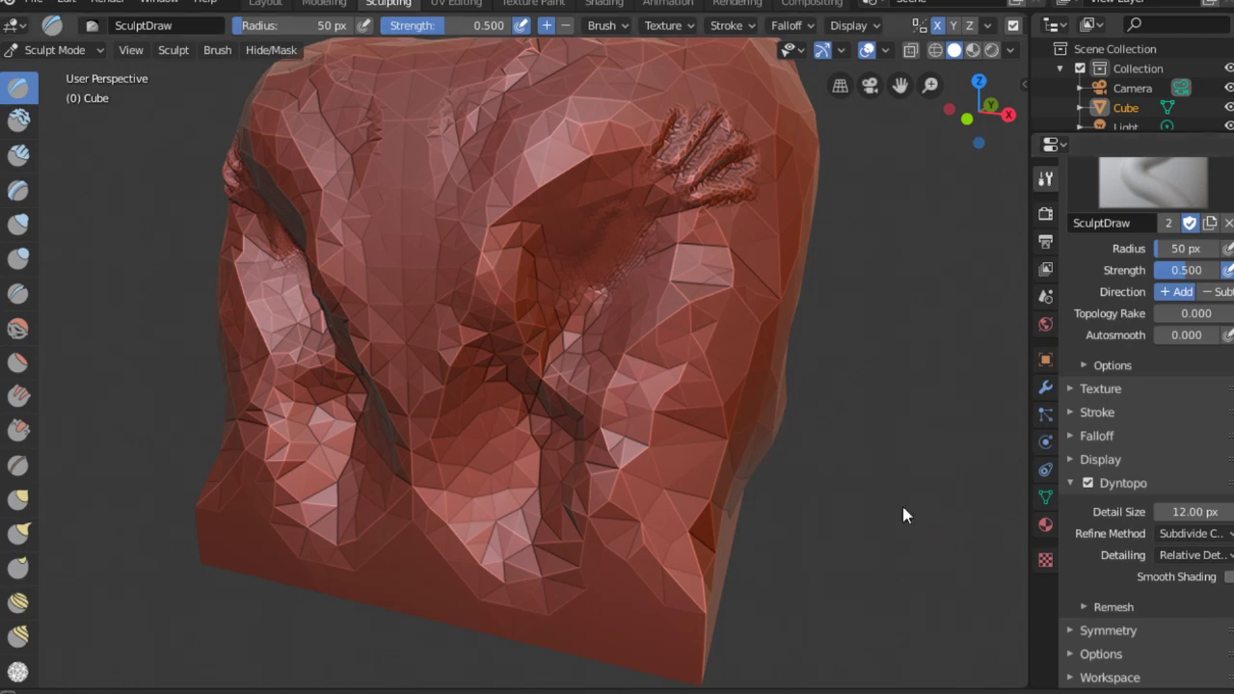
{"action": "mouse_move", "coordinate": [902, 503]}
{"action": "middle_mouse_down"}
{"action": "mouse_move", "coordinate": [902, 530]}
{"action": "mouse_move", "coordinate": [978, 407]}
{"action": "mouse_move", "coordinate": [863, 487]}
{"action": "middle_mouse_up"}
{"action": "scroll", "coordinate": [807, 405], "scroll_direction": "up", "scroll_amount": 3}
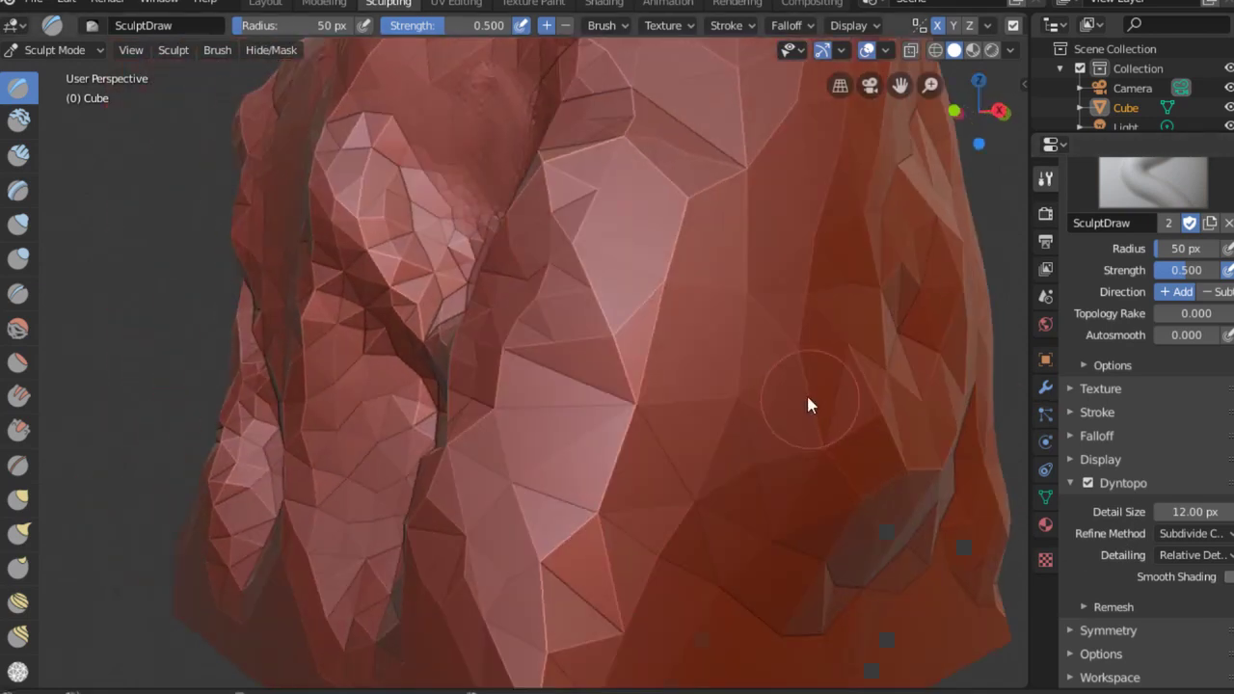
{"action": "scroll", "coordinate": [807, 425], "scroll_direction": "down", "scroll_amount": 3}
- Add a small sculpt dab beside the finger ridges
{"action": "mouse_move", "coordinate": [807, 447]}
{"action": "middle_mouse_down"}
{"action": "mouse_move", "coordinate": [761, 463]}
{"action": "mouse_move", "coordinate": [712, 415]}
{"action": "middle_mouse_up"}
{"action": "scroll", "coordinate": [718, 367], "scroll_direction": "up", "scroll_amount": 2}
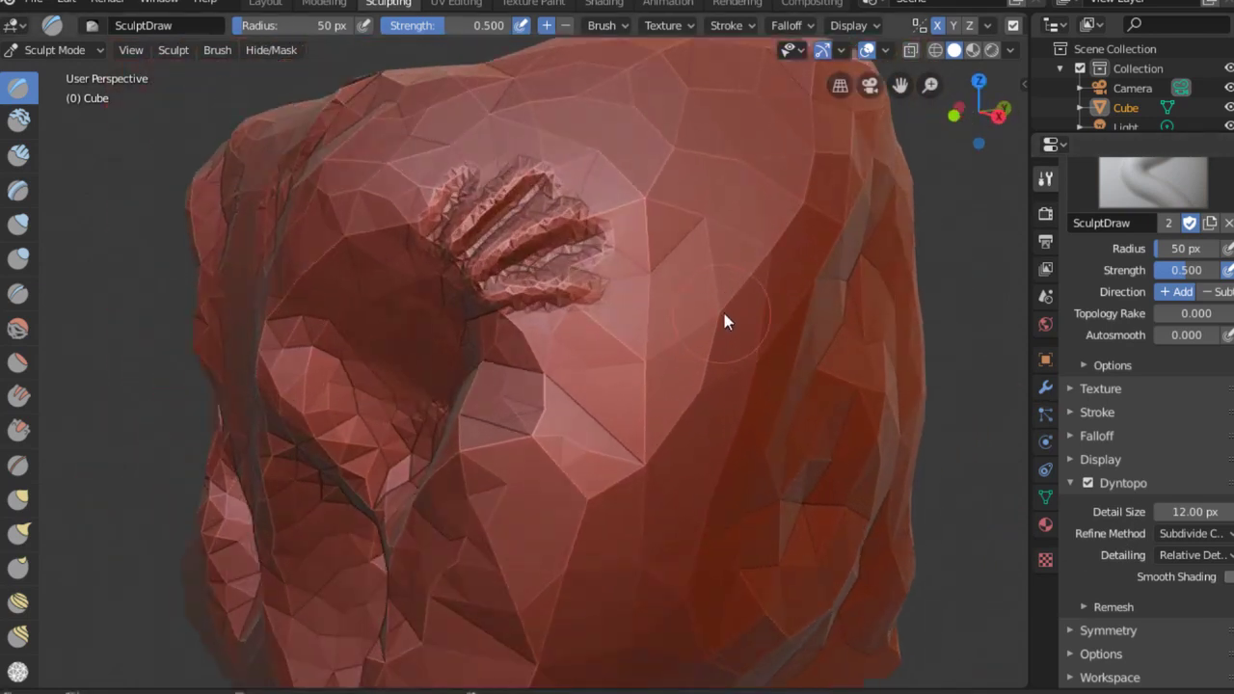
{"action": "scroll", "coordinate": [695, 322], "scroll_direction": "up", "scroll_amount": 1}
{"action": "left_click", "coordinate": [665, 312]}
{"action": "scroll", "coordinate": [680, 357], "scroll_direction": "down", "scroll_amount": 3}
{"action": "scroll", "coordinate": [693, 390], "scroll_direction": "down", "scroll_amount": 2}
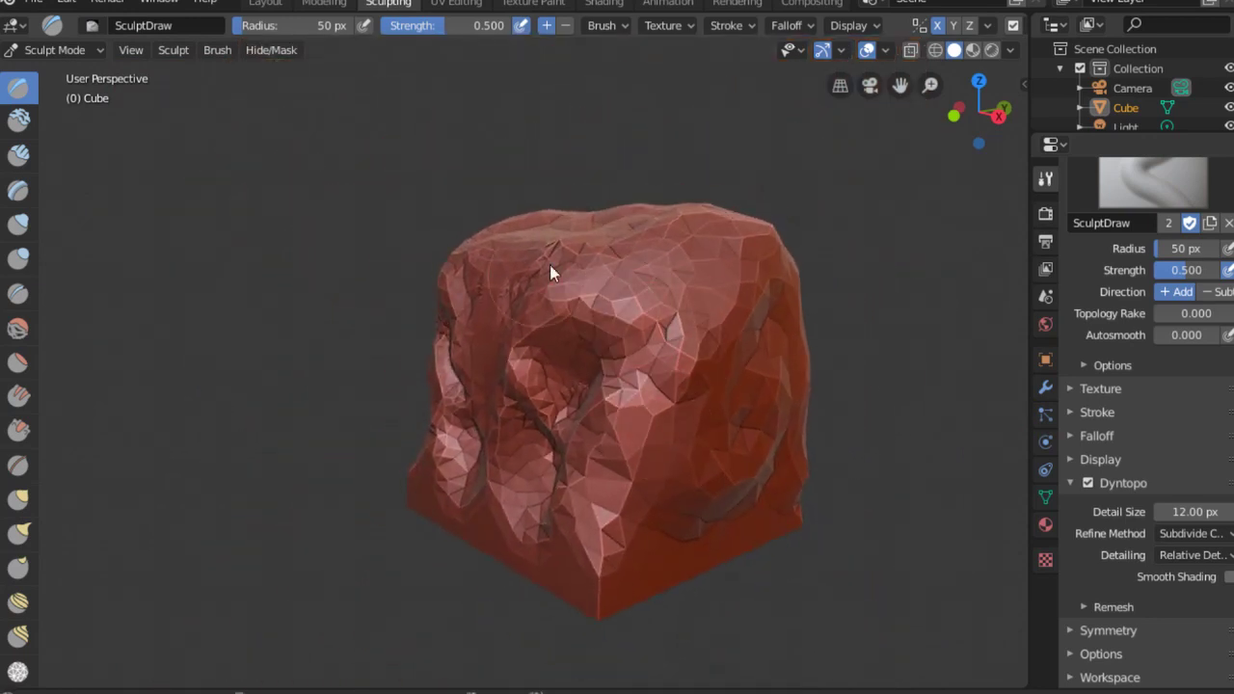
- Widen the Properties panel
{"action": "middle_click_drag", "start_coordinate": [551, 270], "coordinate": [481, 315]}
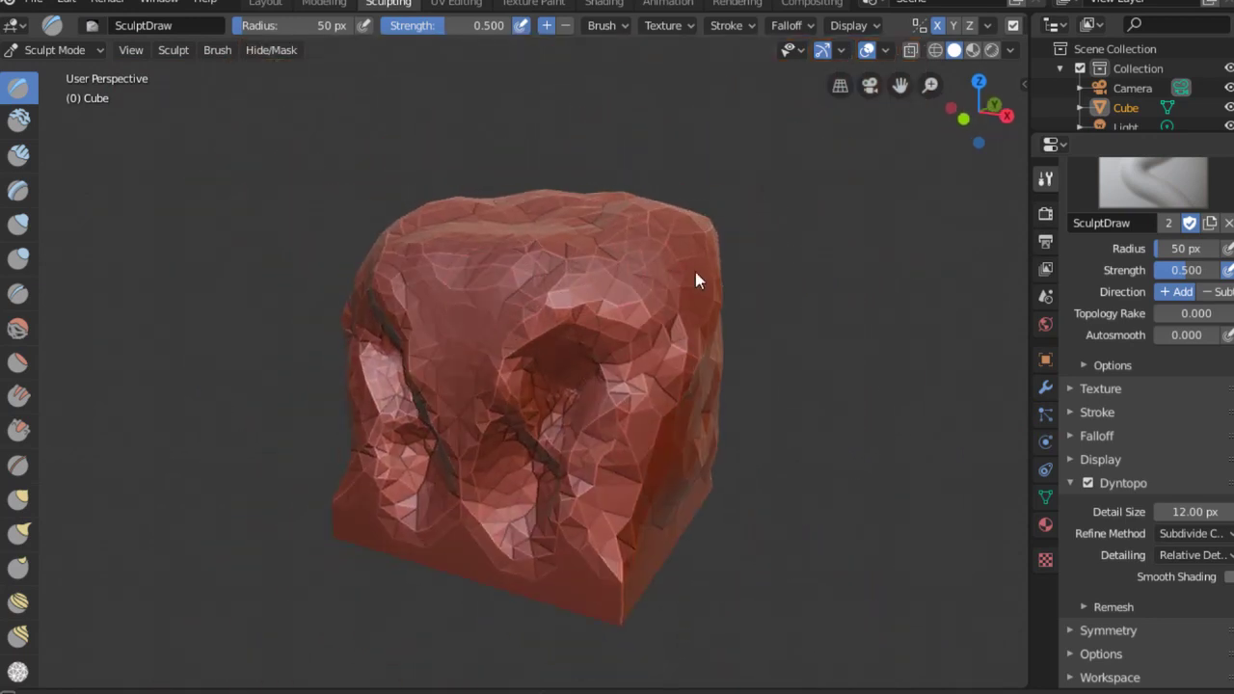
{"action": "middle_click_drag", "start_coordinate": [696, 272], "coordinate": [733, 289]}
{"action": "left_click_drag", "start_coordinate": [1030, 552], "coordinate": [903, 551]}
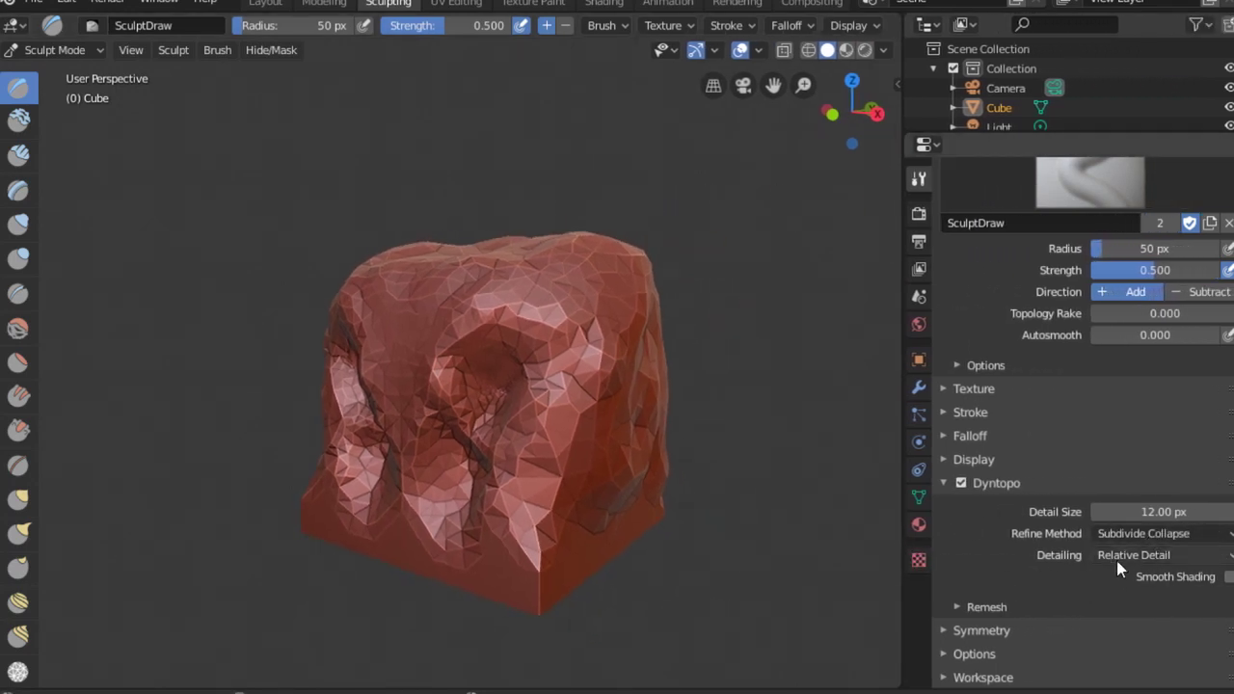
- Switch Dyntopo Detailing to Constant Detail
{"action": "left_click", "coordinate": [1222, 559]}
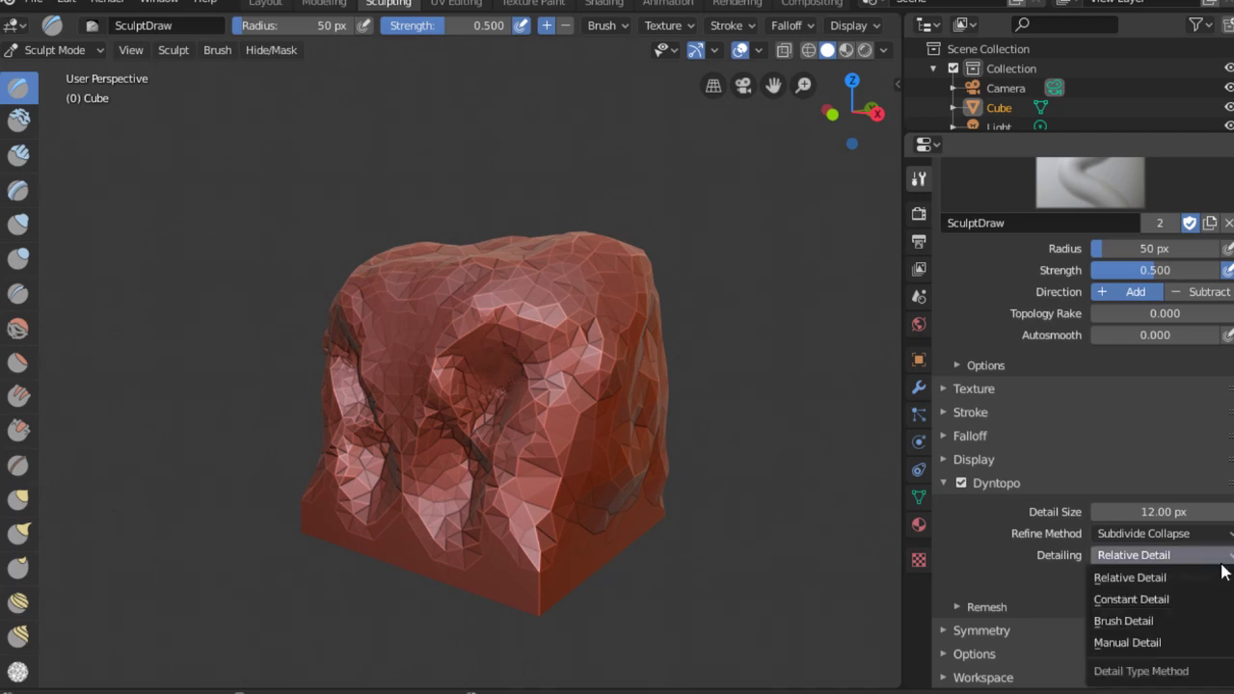
{"action": "left_click", "coordinate": [1190, 605]}
{"action": "mouse_move", "coordinate": [607, 393]}
{"action": "middle_mouse_down"}
{"action": "mouse_move", "coordinate": [578, 364]}
{"action": "mouse_move", "coordinate": [593, 353]}
{"action": "mouse_move", "coordinate": [559, 400]}
{"action": "middle_mouse_up"}
- Raise the Dyntopo Resolution to 12.30
{"action": "scroll", "coordinate": [622, 439], "scroll_direction": "down", "scroll_amount": 2}
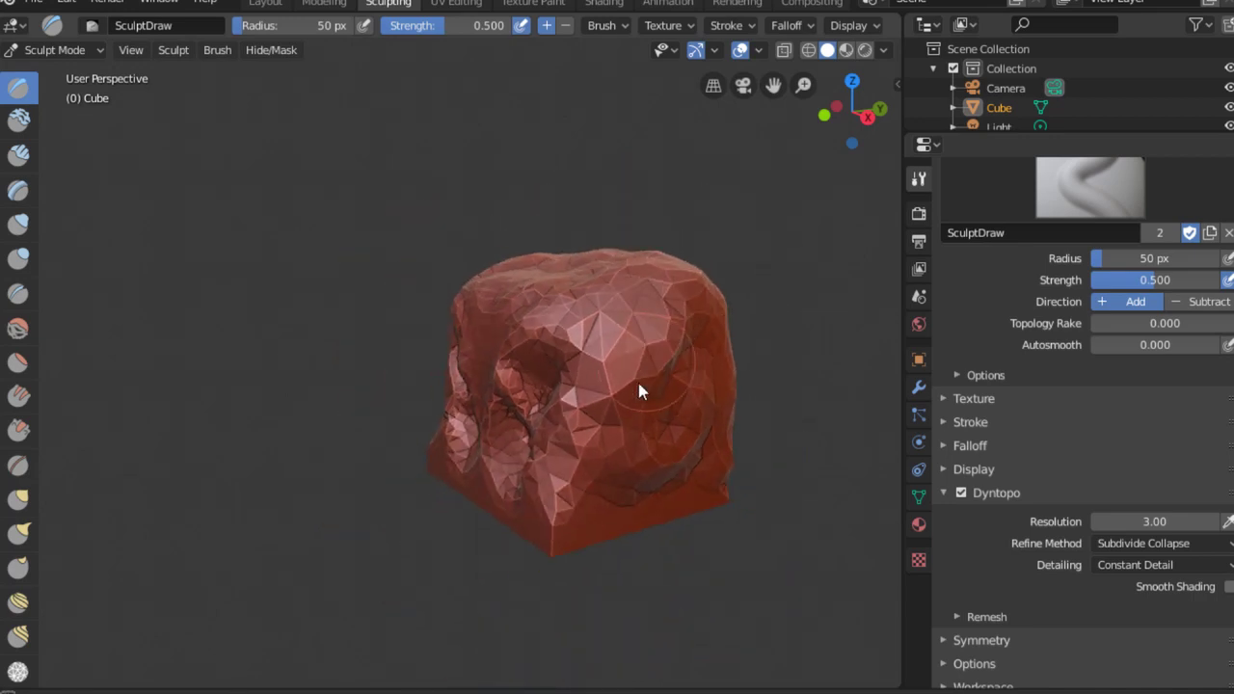
{"action": "middle_click_drag", "start_coordinate": [638, 383], "coordinate": [698, 345]}
{"action": "middle_click_drag", "start_coordinate": [534, 428], "coordinate": [540, 397]}
{"action": "scroll", "coordinate": [540, 397], "scroll_direction": "up", "scroll_amount": 8}
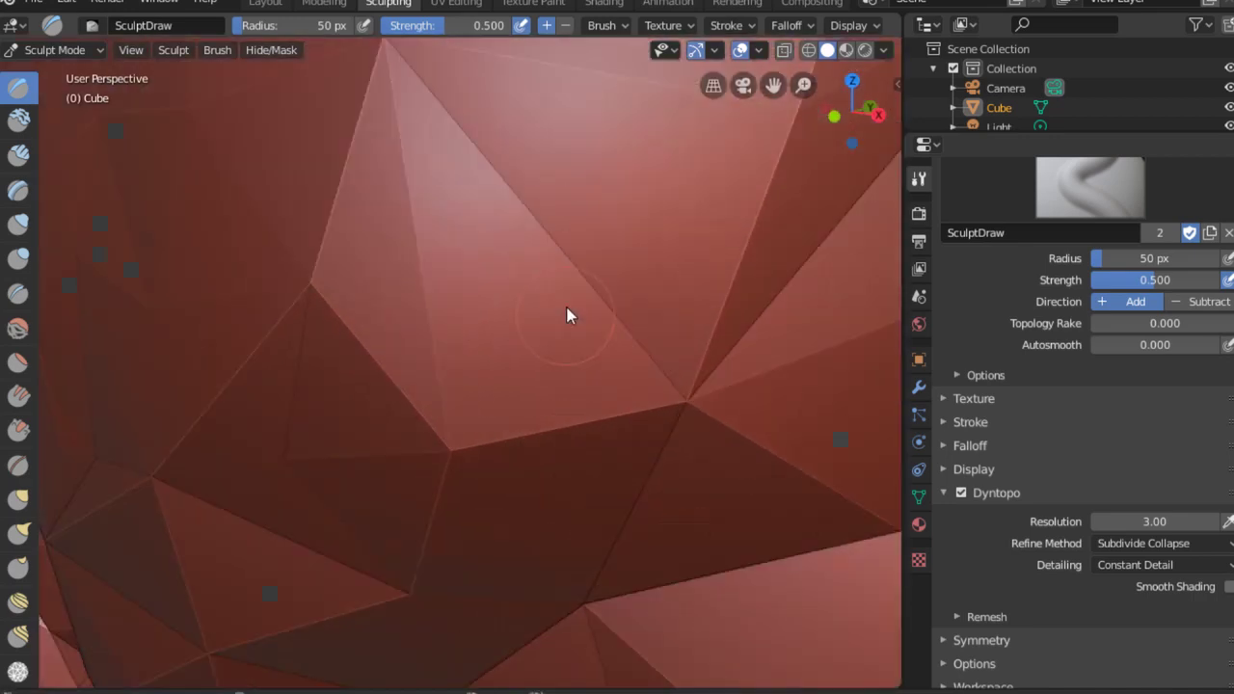
{"action": "scroll", "coordinate": [609, 505], "scroll_direction": "down", "scroll_amount": 9}
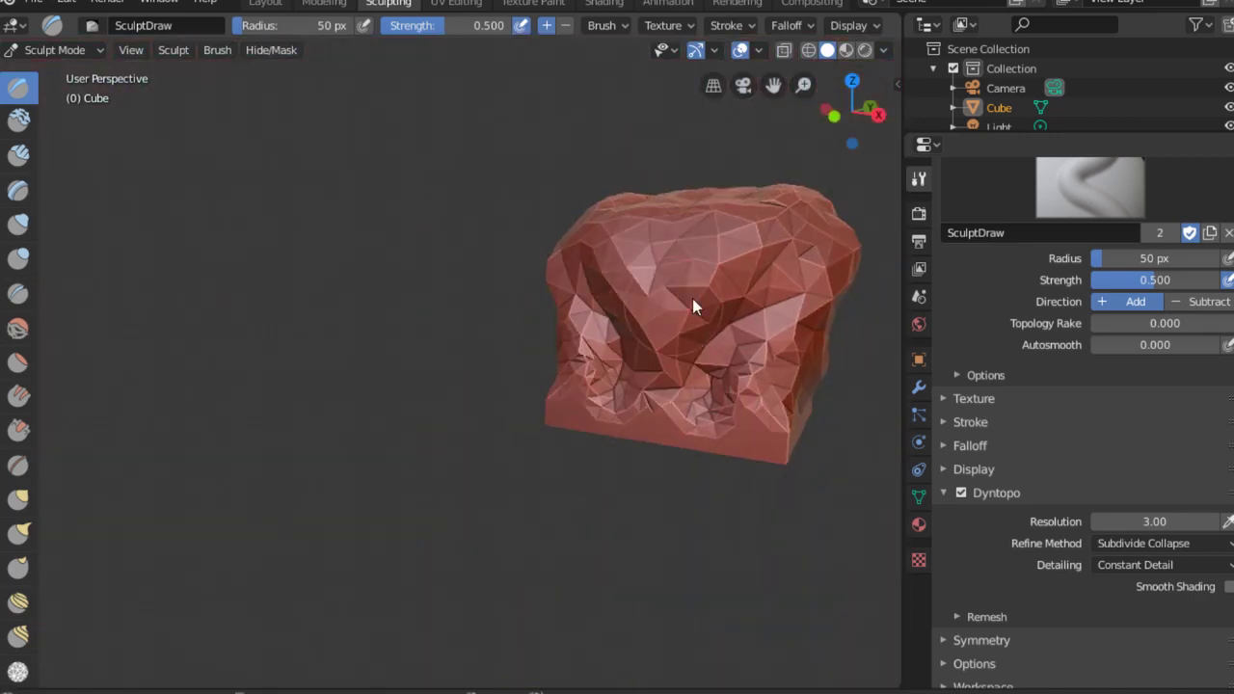
{"action": "middle_click_drag", "start_coordinate": [697, 303], "coordinate": [636, 317], "text": "shift"}
{"action": "left_click_drag", "start_coordinate": [1141, 521], "coordinate": [1206, 522]}
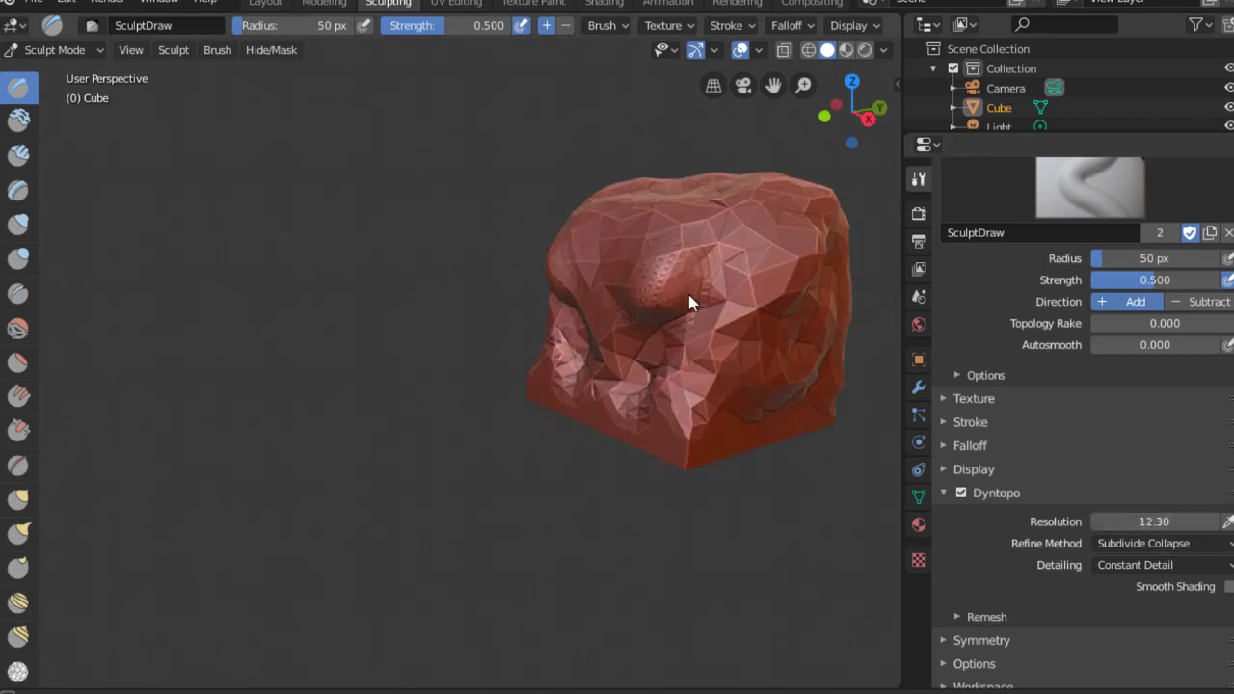
- Orbit and zoom around the sculpted block to inspect each of its sides
{"action": "middle_click_drag", "start_coordinate": [665, 299], "coordinate": [675, 303]}
{"action": "scroll", "coordinate": [676, 357], "scroll_direction": "up", "scroll_amount": 3}
{"action": "middle_click_drag", "start_coordinate": [611, 399], "coordinate": [734, 345]}
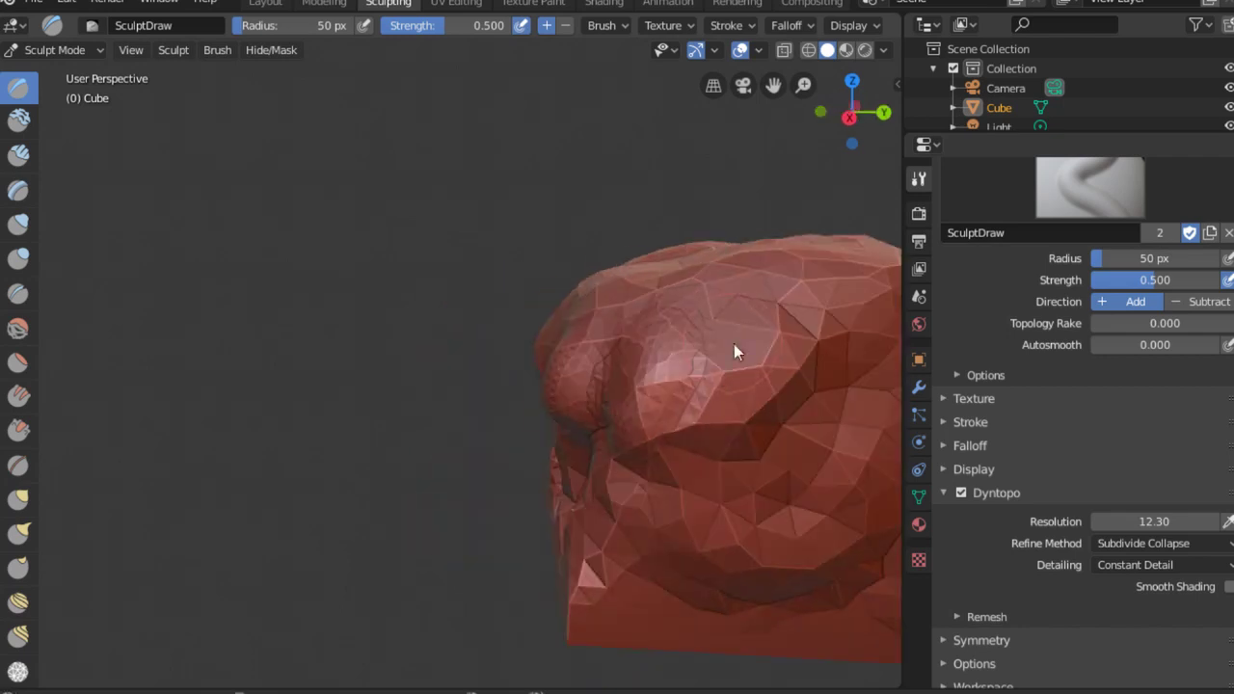
{"action": "scroll", "coordinate": [675, 348], "scroll_direction": "down", "scroll_amount": 3}
{"action": "middle_click_drag", "start_coordinate": [652, 362], "coordinate": [712, 330]}
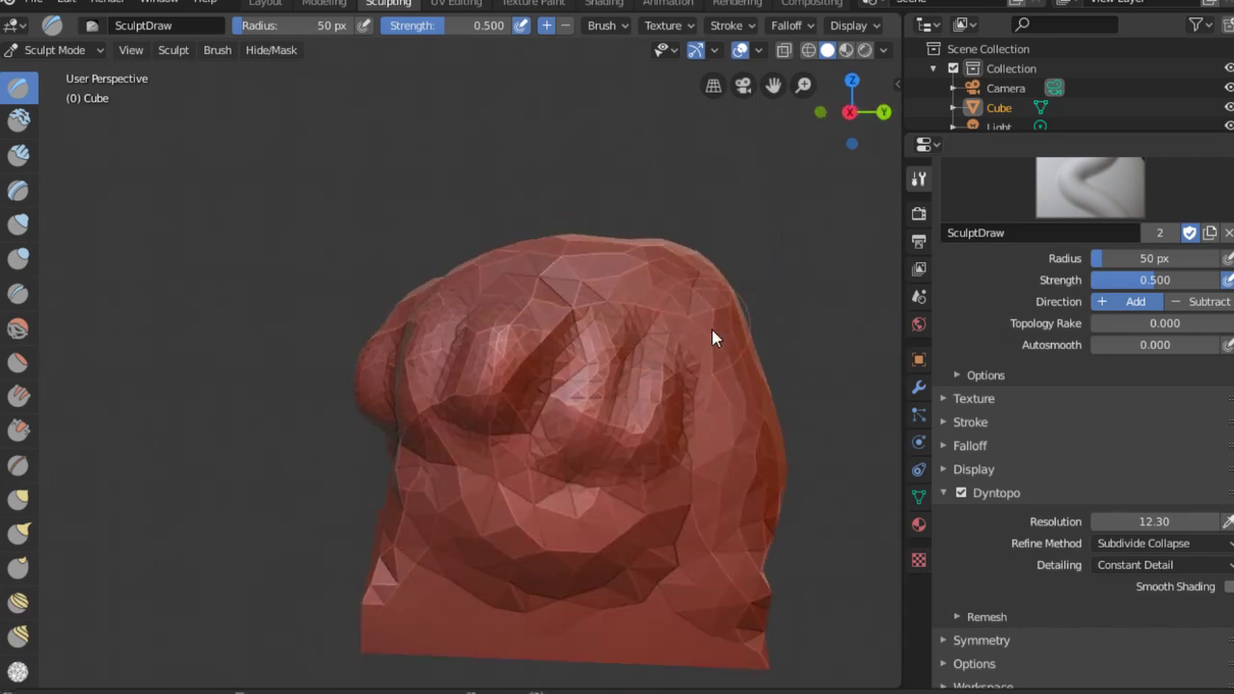
{"action": "scroll", "coordinate": [685, 405], "scroll_direction": "down", "scroll_amount": 4}
{"action": "middle_click_drag", "start_coordinate": [617, 338], "coordinate": [639, 385]}
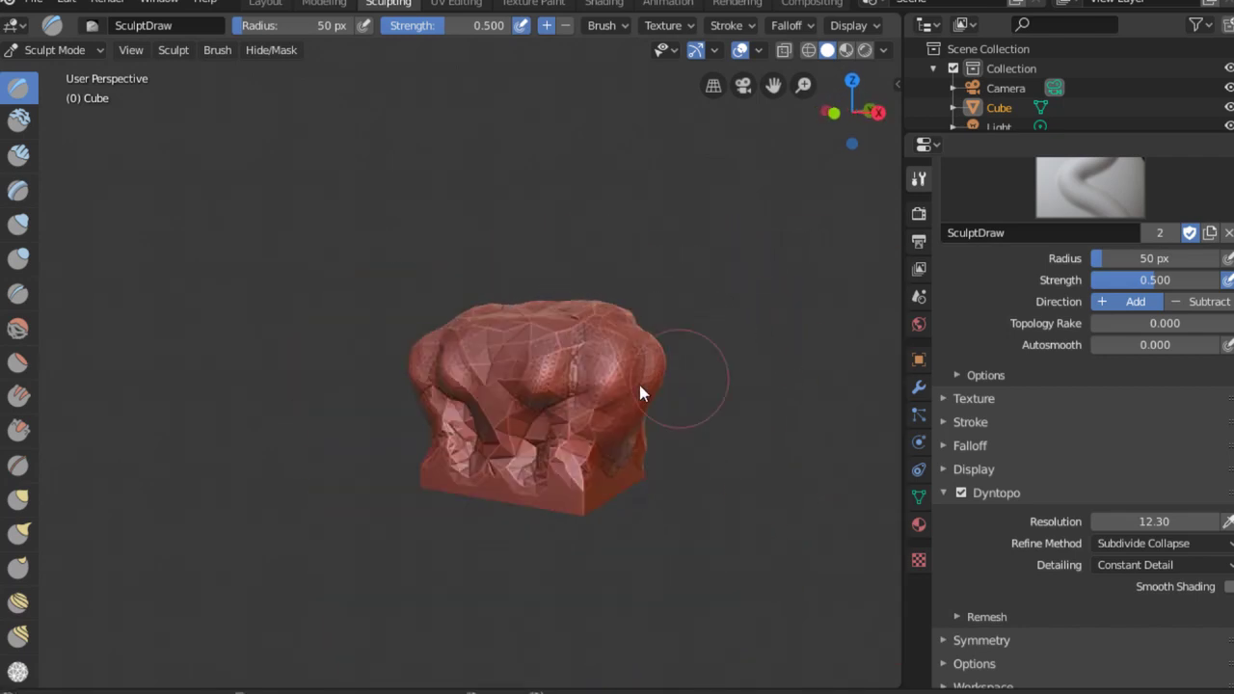
{"action": "mouse_move", "coordinate": [507, 359]}
{"action": "middle_mouse_down"}
{"action": "mouse_move", "coordinate": [751, 392]}
{"action": "mouse_move", "coordinate": [638, 434]}
{"action": "mouse_move", "coordinate": [691, 427]}
{"action": "mouse_move", "coordinate": [666, 408]}
{"action": "middle_mouse_up"}
{"action": "scroll", "coordinate": [666, 408], "scroll_direction": "up", "scroll_amount": 3}
{"action": "mouse_move", "coordinate": [656, 353]}
{"action": "middle_mouse_down"}
{"action": "mouse_move", "coordinate": [678, 384]}
{"action": "mouse_move", "coordinate": [603, 353]}
{"action": "mouse_move", "coordinate": [747, 391]}
{"action": "mouse_move", "coordinate": [726, 371]}
{"action": "middle_mouse_up"}
- From a top-down view, stroke three shallow dents into the centre of the block's top
{"action": "middle_click_drag", "start_coordinate": [522, 359], "coordinate": [555, 342]}
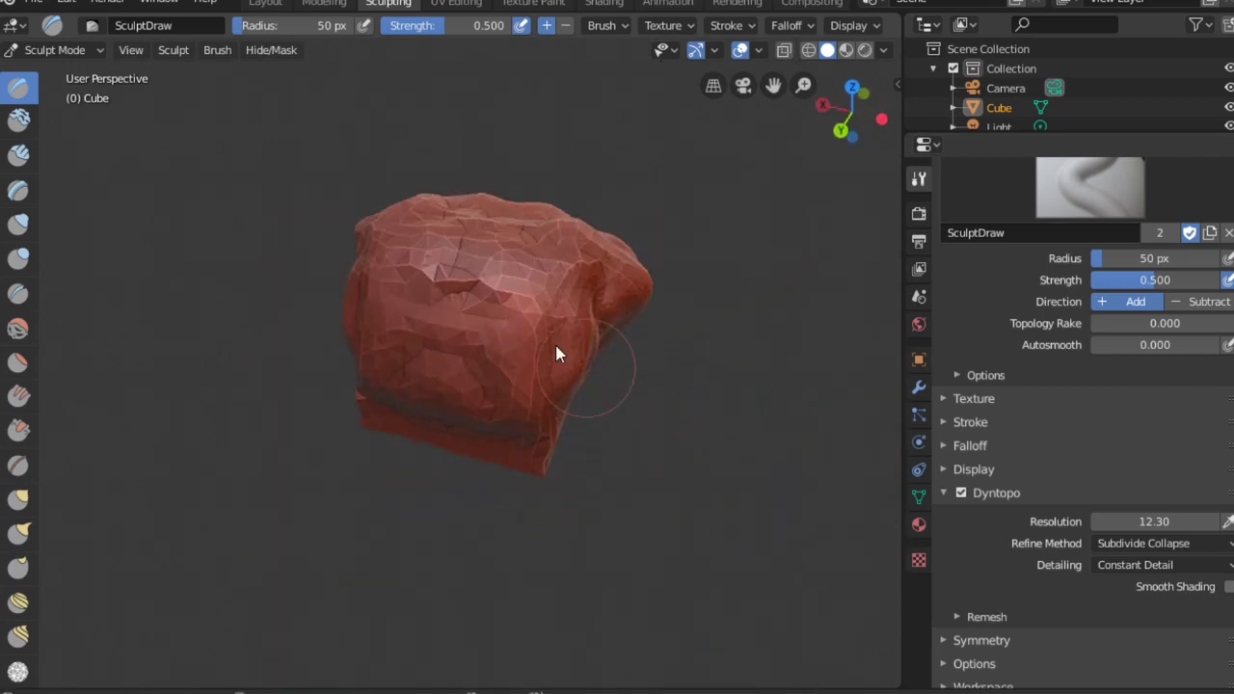
{"action": "middle_click_drag", "start_coordinate": [435, 342], "coordinate": [650, 252]}
{"action": "mouse_move", "coordinate": [444, 312]}
{"action": "middle_mouse_down"}
{"action": "mouse_move", "coordinate": [681, 325]}
{"action": "mouse_move", "coordinate": [524, 377]}
{"action": "mouse_move", "coordinate": [451, 318]}
{"action": "middle_mouse_up"}
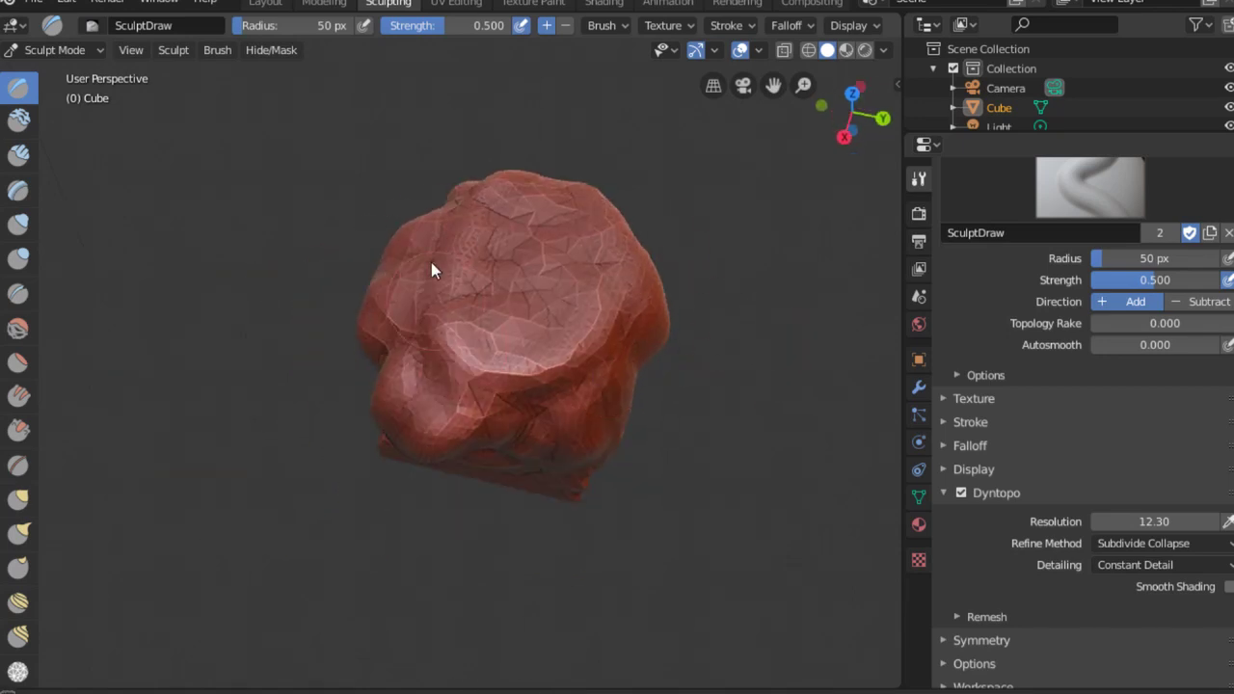
{"action": "mouse_move", "coordinate": [431, 263]}
{"action": "middle_mouse_down"}
{"action": "mouse_move", "coordinate": [541, 259]}
{"action": "mouse_move", "coordinate": [659, 405]}
{"action": "middle_mouse_up"}
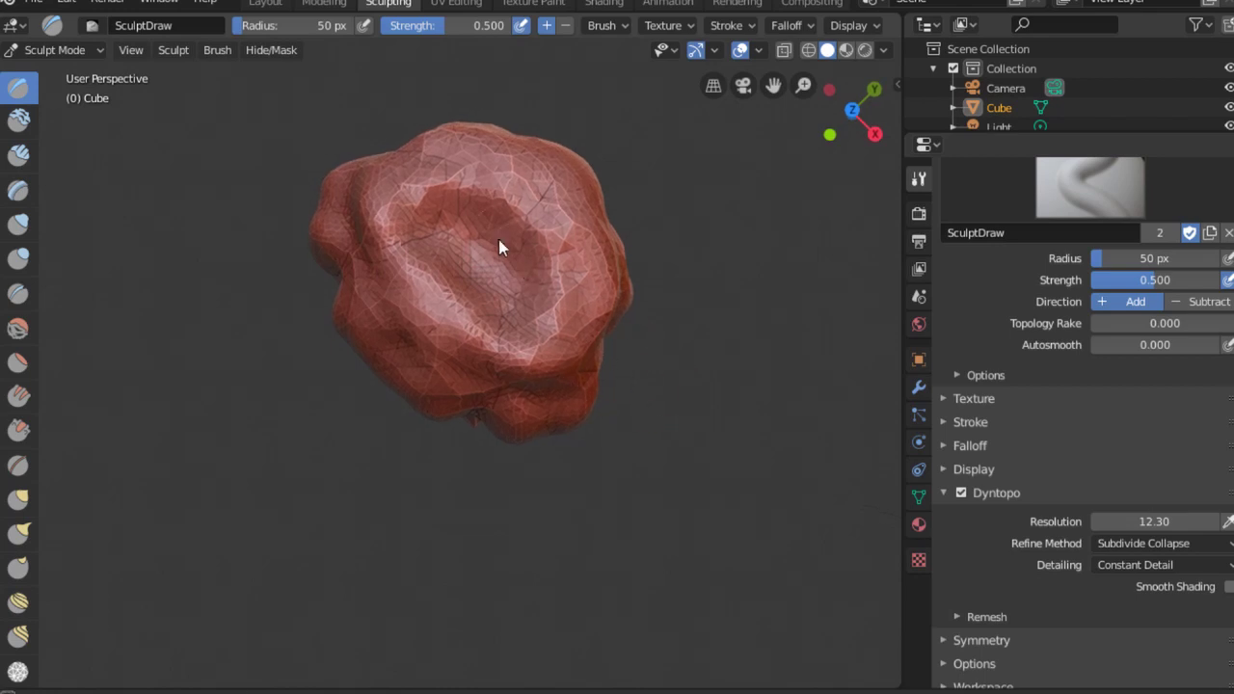
{"action": "left_click_drag", "start_coordinate": [499, 239], "coordinate": [476, 308]}
{"action": "middle_click_drag", "start_coordinate": [476, 308], "coordinate": [526, 245]}
{"action": "left_click_drag", "start_coordinate": [465, 247], "coordinate": [449, 261]}
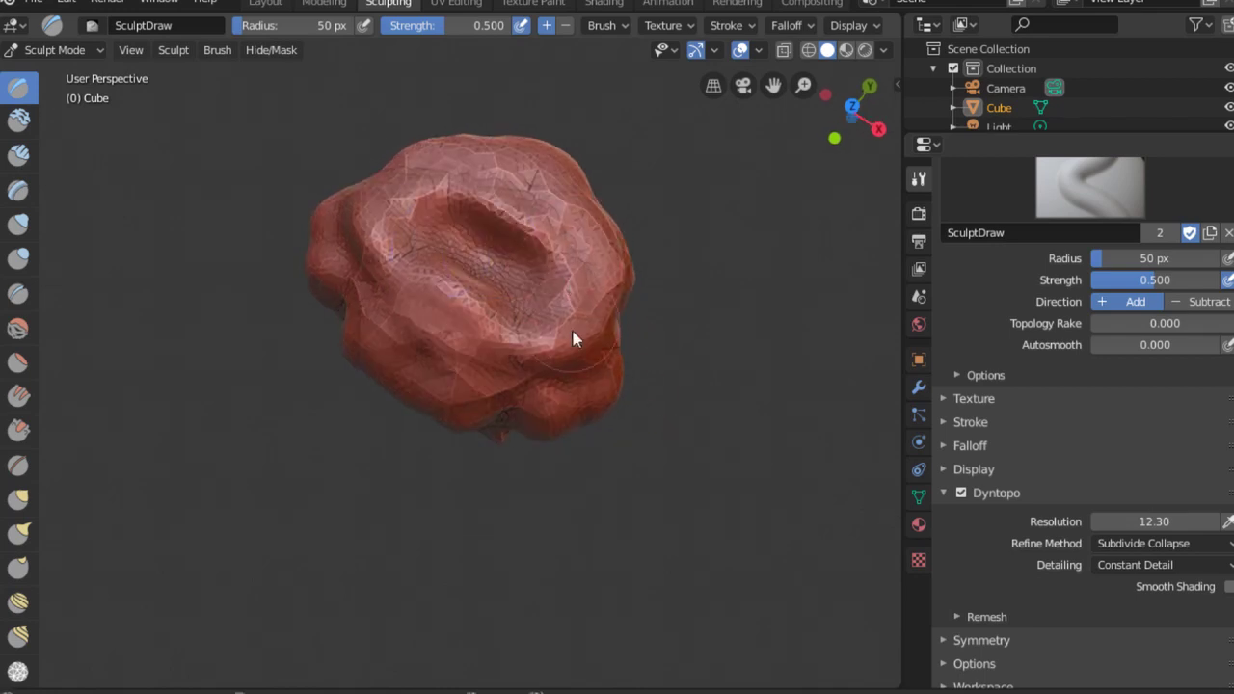
{"action": "mouse_move", "coordinate": [573, 337]}
{"action": "middle_mouse_down"}
{"action": "mouse_move", "coordinate": [606, 155]}
{"action": "mouse_move", "coordinate": [595, 376]}
{"action": "mouse_move", "coordinate": [637, 385]}
{"action": "middle_mouse_up"}
{"action": "mouse_move", "coordinate": [810, 453]}
{"action": "middle_mouse_down"}
{"action": "mouse_move", "coordinate": [777, 531]}
{"action": "mouse_move", "coordinate": [732, 439]}
{"action": "mouse_move", "coordinate": [761, 379]}
{"action": "mouse_move", "coordinate": [810, 376]}
{"action": "middle_mouse_up"}
{"action": "scroll", "coordinate": [761, 379], "scroll_direction": "up", "scroll_amount": 4}
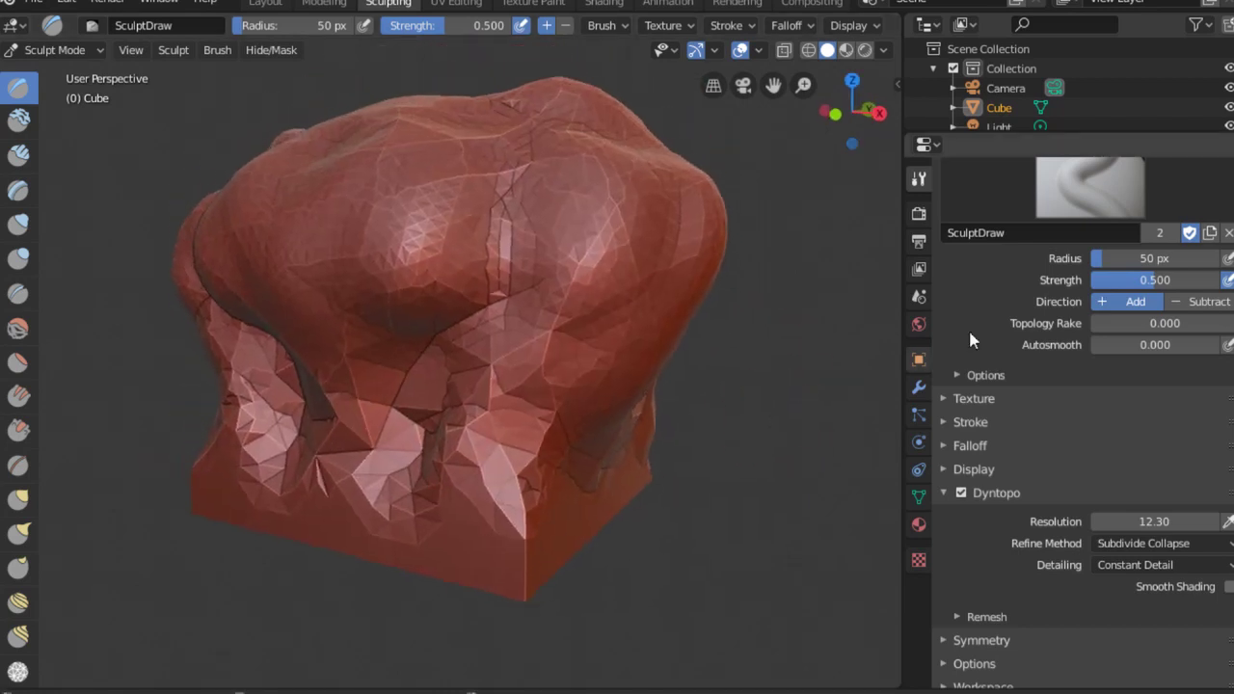
{"action": "scroll", "coordinate": [1085, 578], "scroll_direction": "down", "scroll_amount": 1}
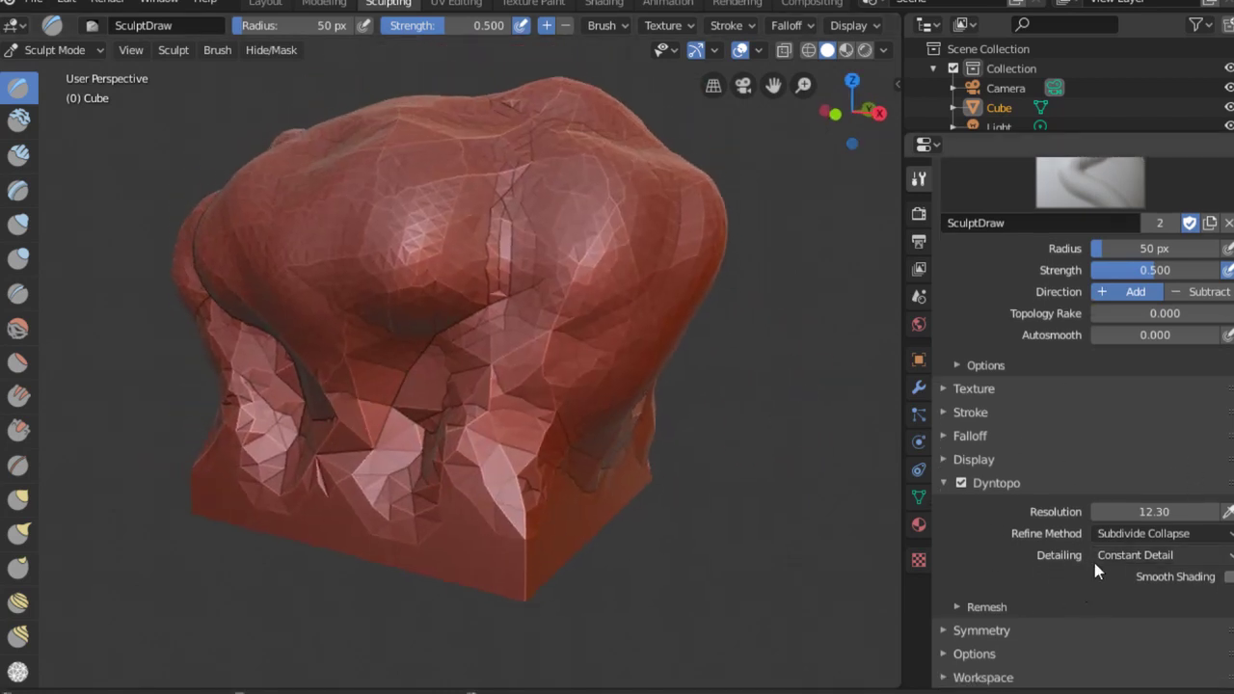
{"action": "left_click", "coordinate": [1143, 536]}
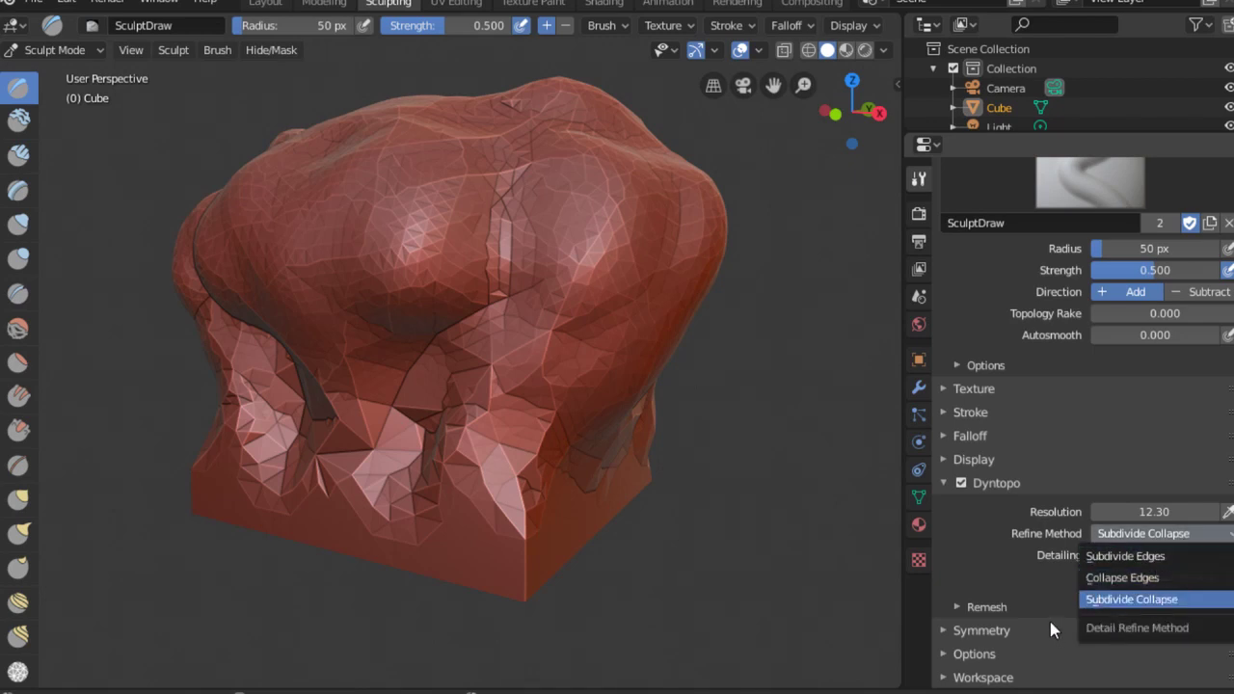
{"action": "middle_click_drag", "start_coordinate": [808, 553], "coordinate": [591, 265]}
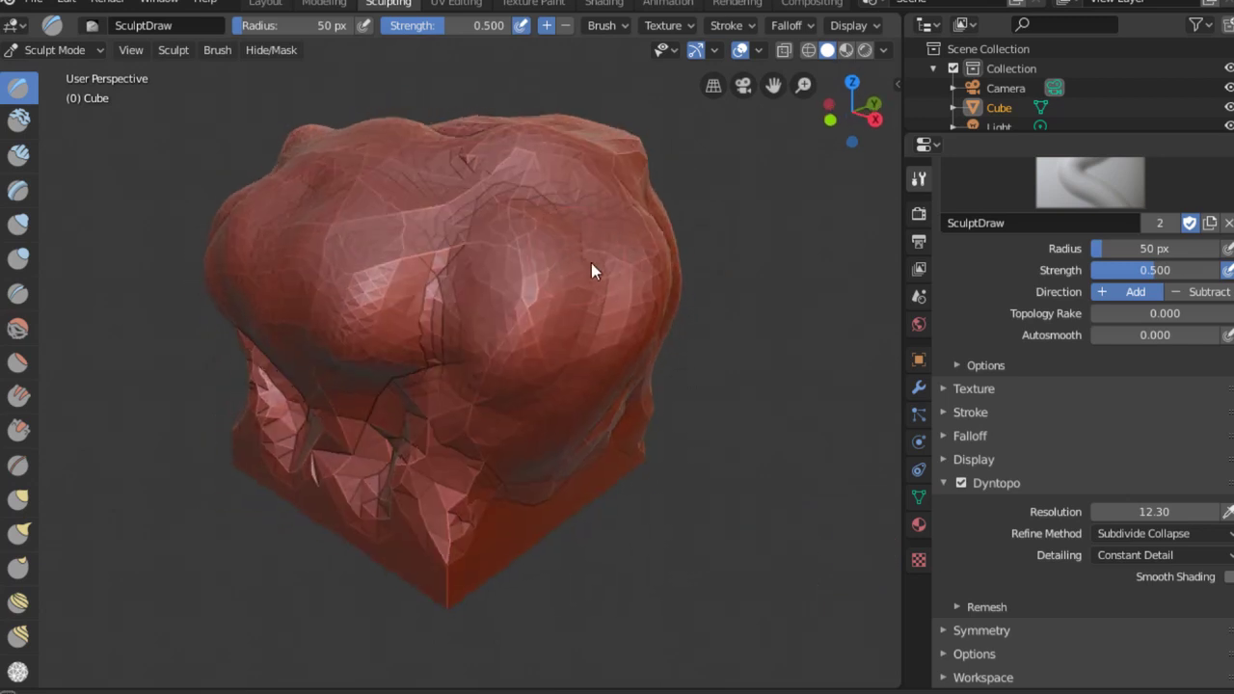
{"action": "mouse_move", "coordinate": [593, 314]}
{"action": "middle_mouse_down"}
{"action": "mouse_move", "coordinate": [666, 359]}
{"action": "mouse_move", "coordinate": [593, 313]}
{"action": "mouse_move", "coordinate": [687, 264]}
{"action": "middle_mouse_up"}
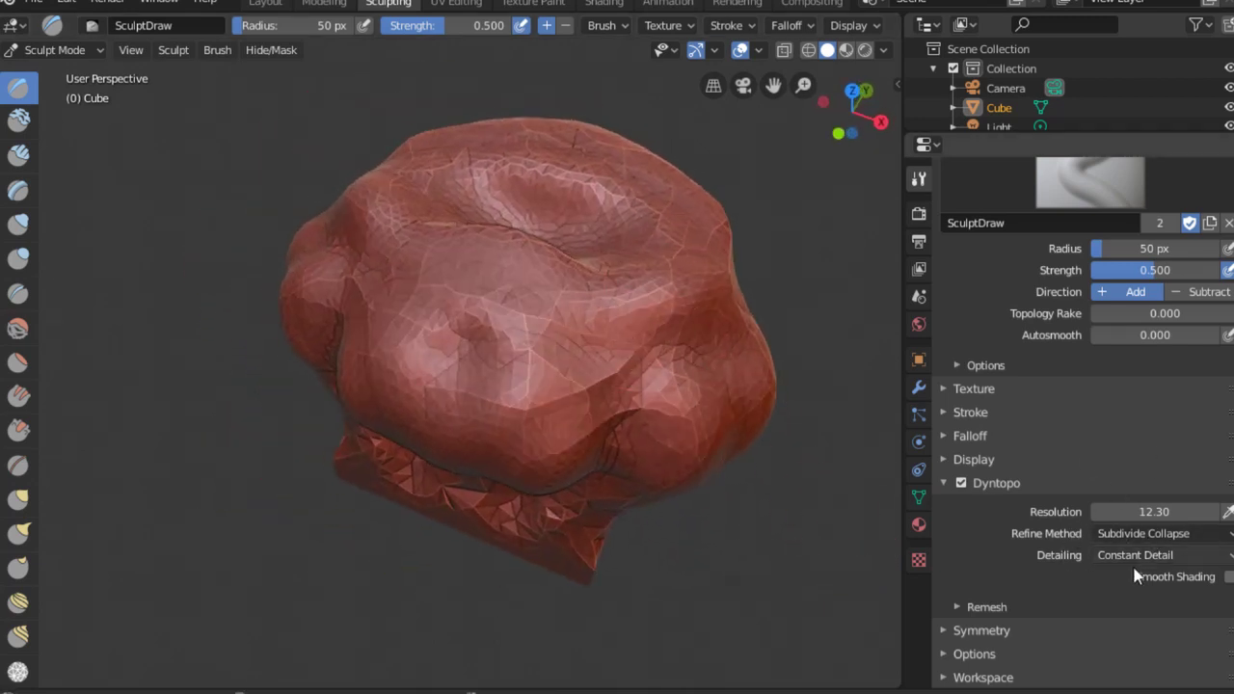
{"action": "middle_click_drag", "start_coordinate": [772, 405], "coordinate": [733, 336]}
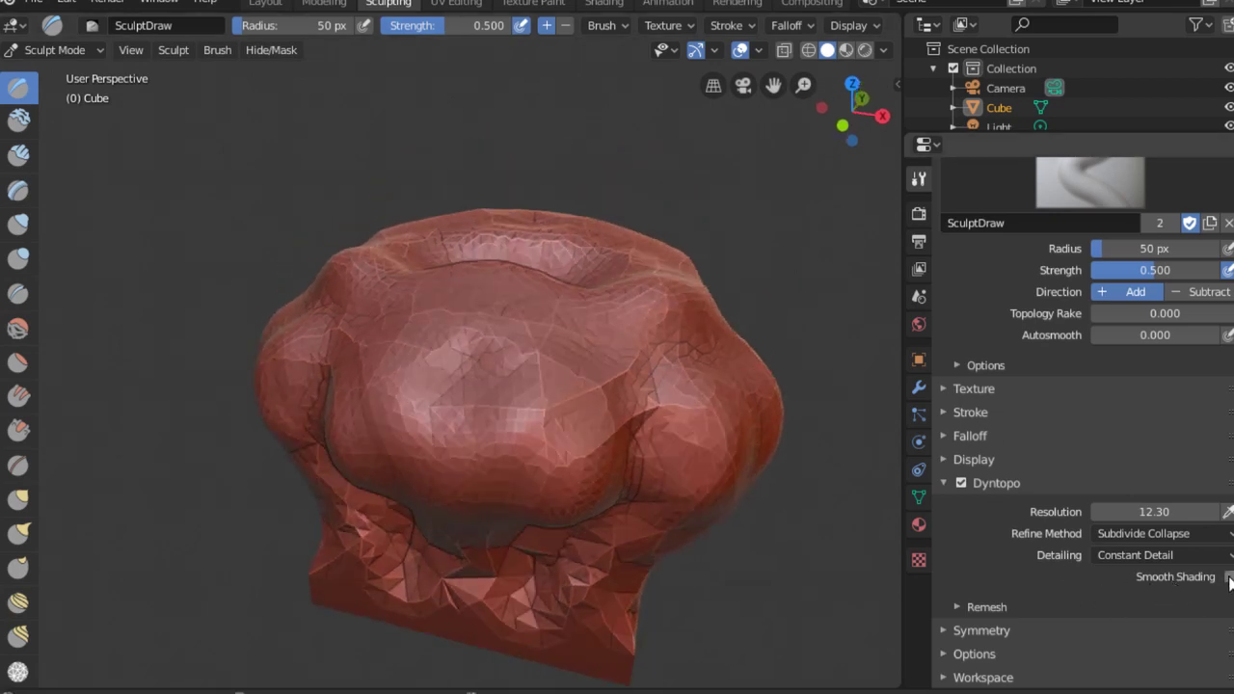
- Turn on Dyntopo Smooth Shading and view the smoothed block from several angles
{"action": "left_click", "coordinate": [1229, 578]}
{"action": "middle_click_drag", "start_coordinate": [752, 405], "coordinate": [645, 391]}
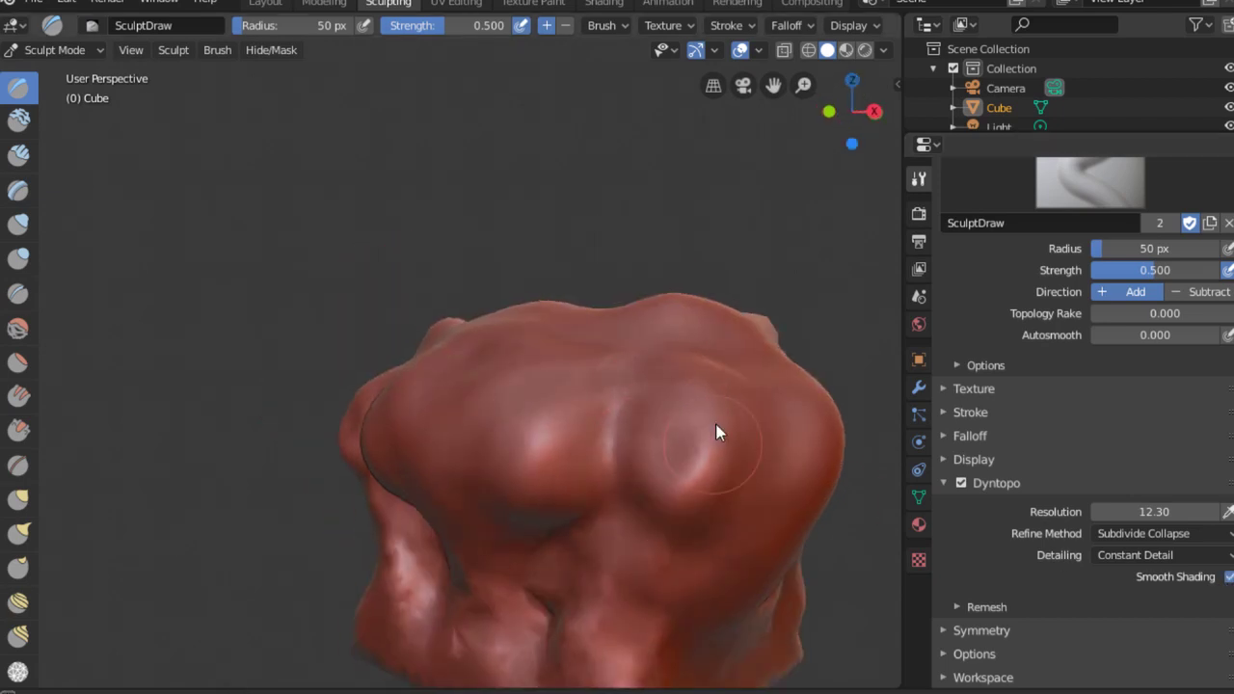
{"action": "mouse_move", "coordinate": [716, 423]}
{"action": "middle_mouse_down"}
{"action": "mouse_move", "coordinate": [744, 426]}
{"action": "mouse_move", "coordinate": [580, 364]}
{"action": "mouse_move", "coordinate": [659, 361]}
{"action": "mouse_move", "coordinate": [669, 375]}
{"action": "middle_mouse_up"}
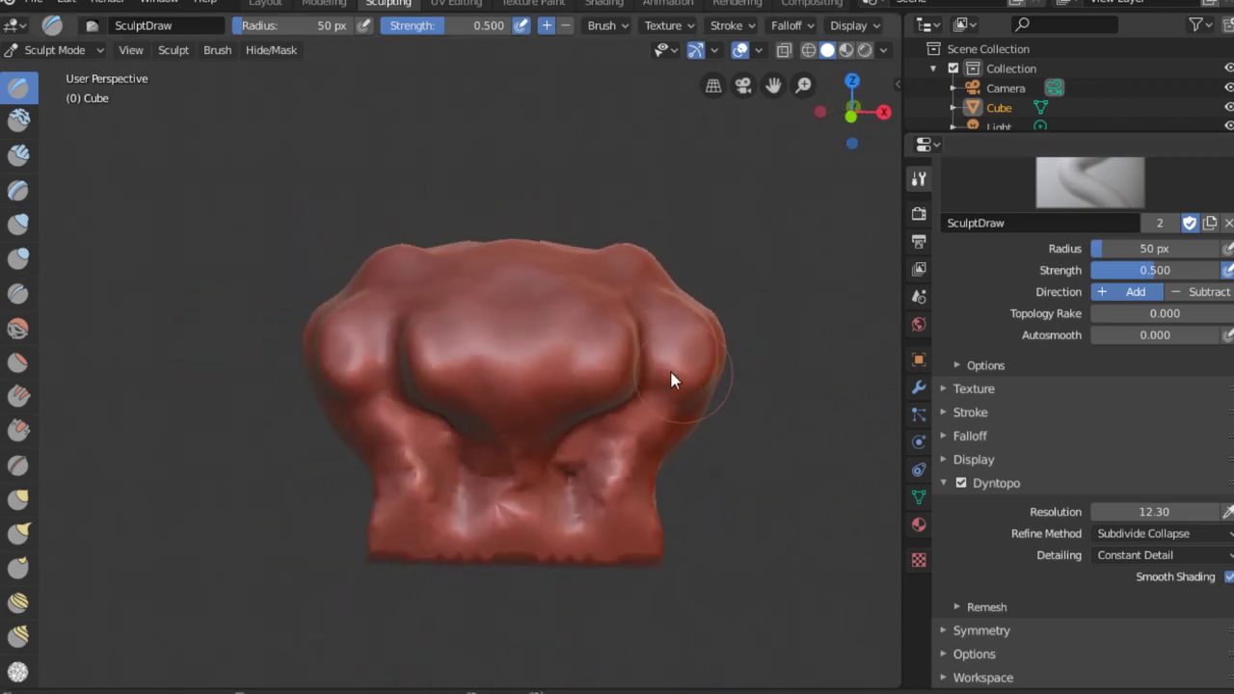
{"action": "mouse_move", "coordinate": [540, 405]}
{"action": "middle_mouse_down"}
{"action": "mouse_move", "coordinate": [669, 359]}
{"action": "mouse_move", "coordinate": [565, 409]}
{"action": "mouse_move", "coordinate": [704, 391]}
{"action": "middle_mouse_up"}
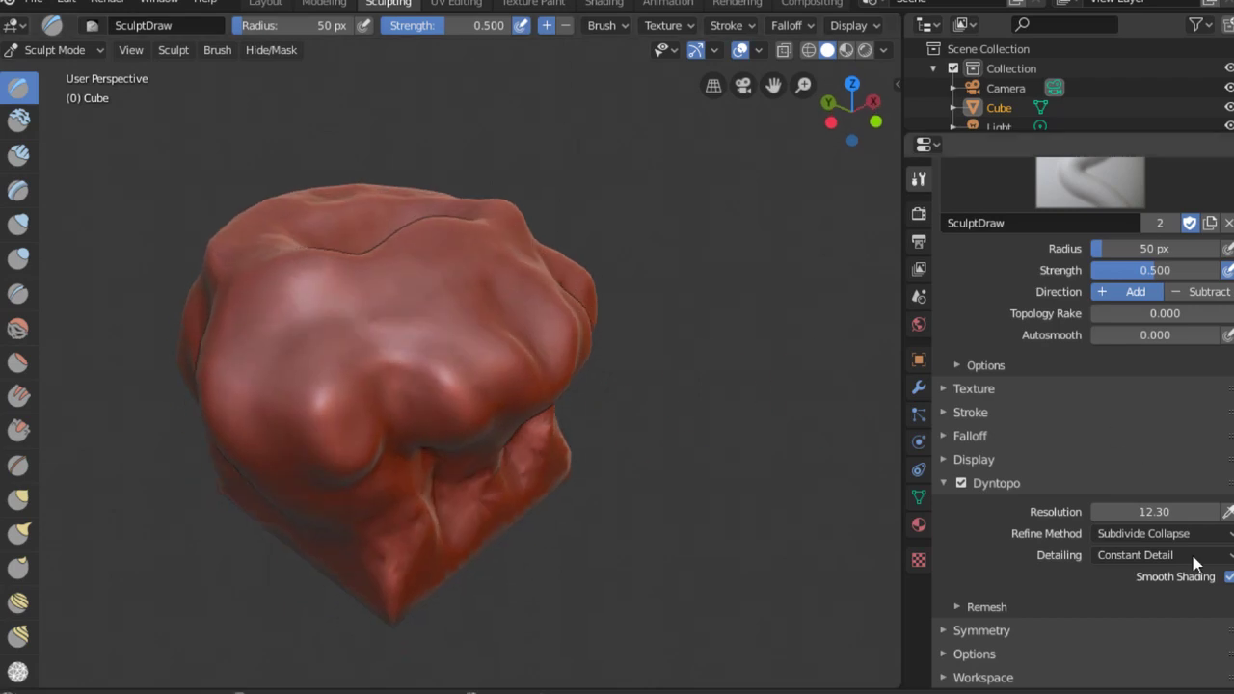
- Switch back to faceted shading and compare the block from a frontal view
{"action": "left_click", "coordinate": [1230, 576]}
{"action": "middle_click_drag", "start_coordinate": [453, 395], "coordinate": [483, 389]}
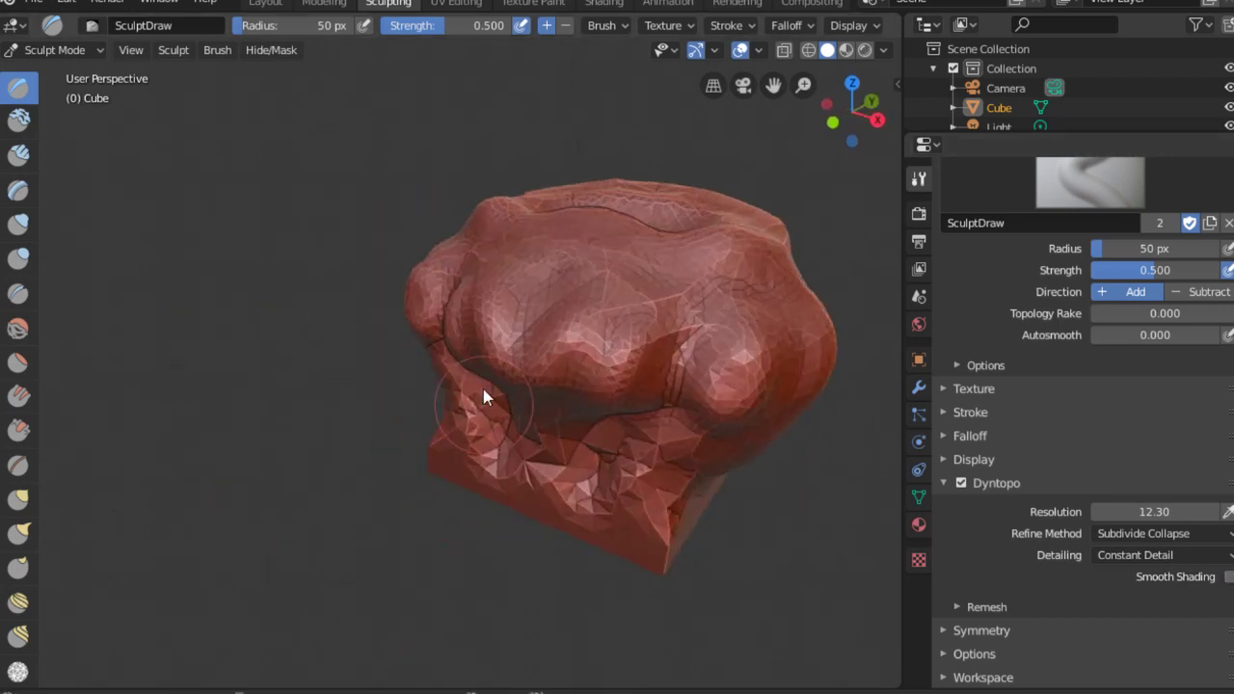
{"action": "scroll", "coordinate": [611, 292], "scroll_direction": "up", "scroll_amount": 5}
{"action": "scroll", "coordinate": [653, 361], "scroll_direction": "down", "scroll_amount": 5}
{"action": "middle_click_drag", "start_coordinate": [650, 355], "coordinate": [675, 359]}
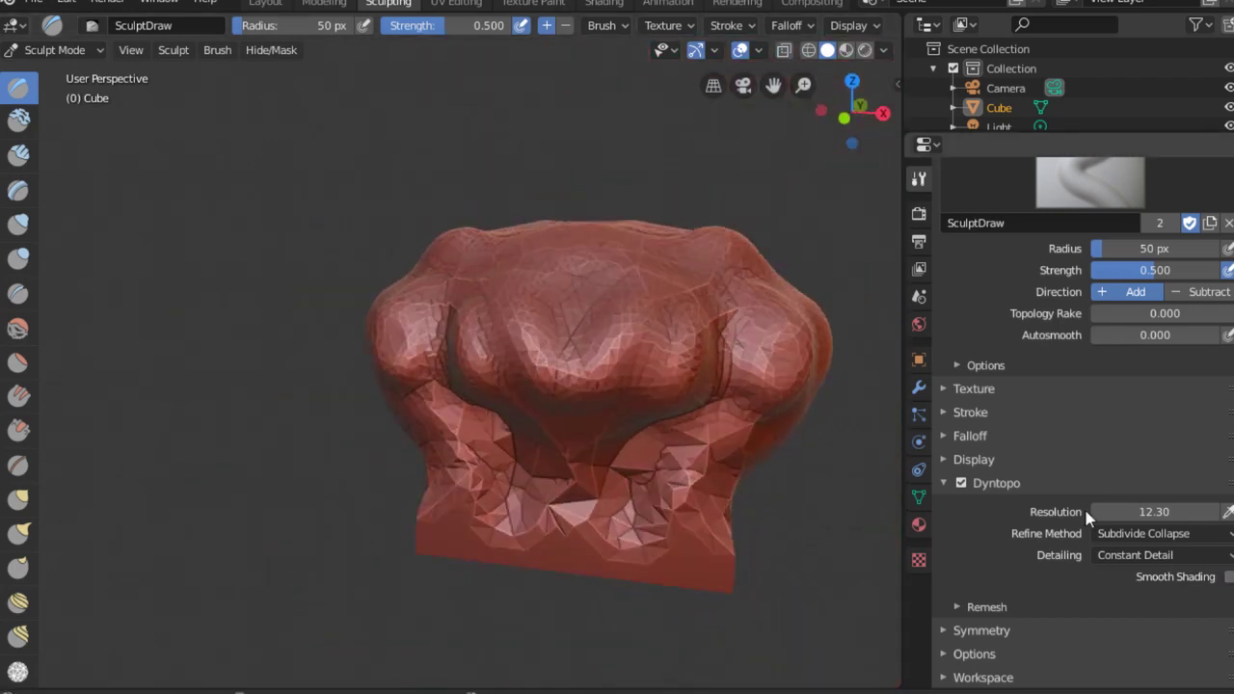
- Re-enable Smooth Shading and expand the Dyntopo Remesh options
{"action": "left_click", "coordinate": [1230, 576]}
{"action": "mouse_move", "coordinate": [829, 366]}
{"action": "middle_mouse_down"}
{"action": "mouse_move", "coordinate": [769, 394]}
{"action": "mouse_move", "coordinate": [707, 487]}
{"action": "middle_mouse_up"}
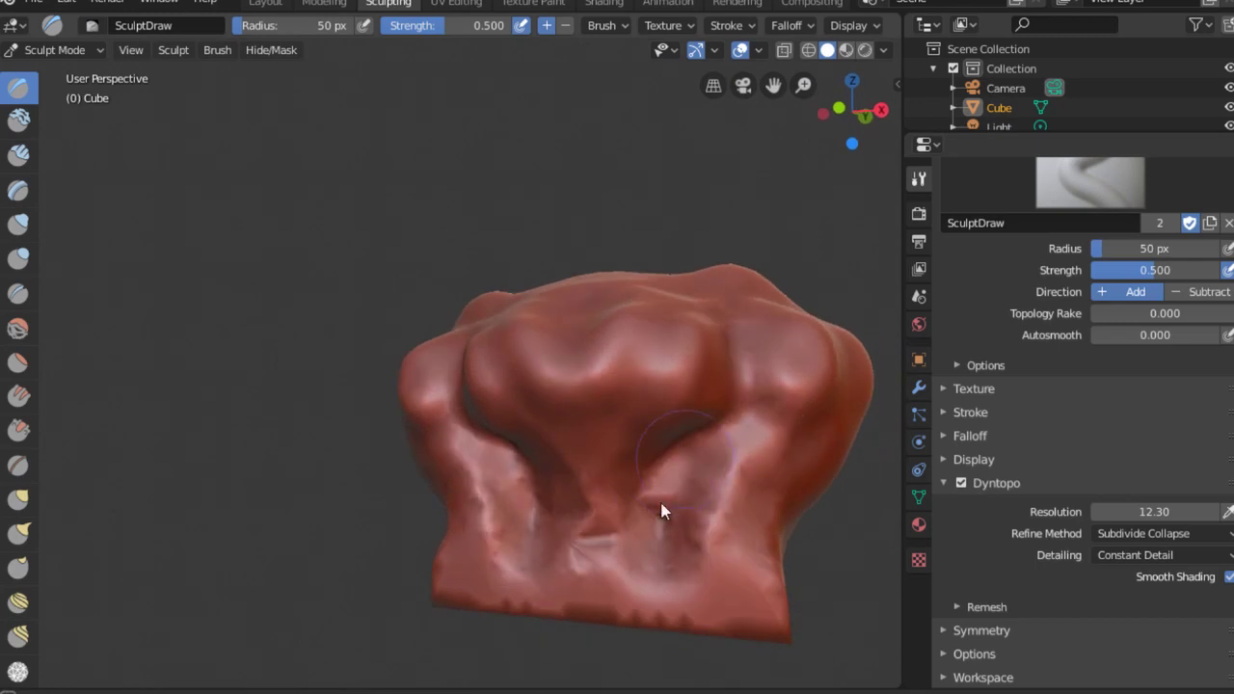
{"action": "left_click", "coordinate": [986, 607]}
{"action": "scroll", "coordinate": [1046, 410], "scroll_direction": "down", "scroll_amount": 2}
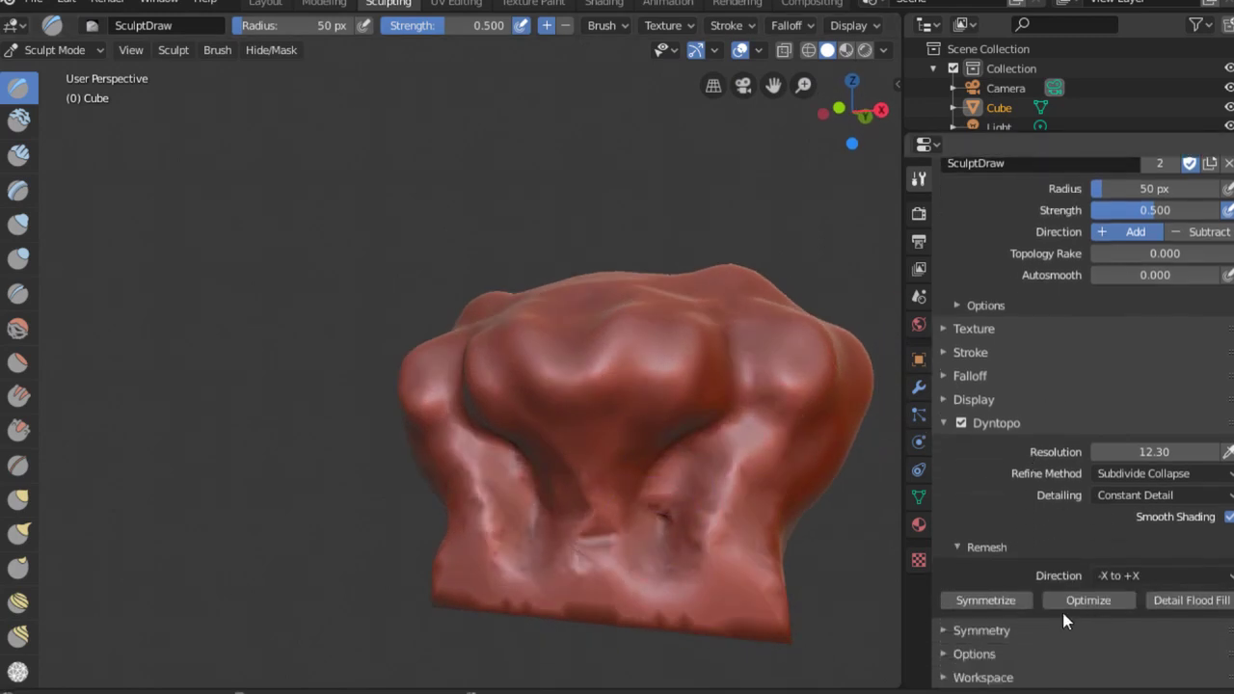
- Symmetrize the mesh from -X to +X, applying it twice and checking the result
{"action": "left_click", "coordinate": [998, 605]}
{"action": "middle_click_drag", "start_coordinate": [859, 540], "coordinate": [726, 512]}
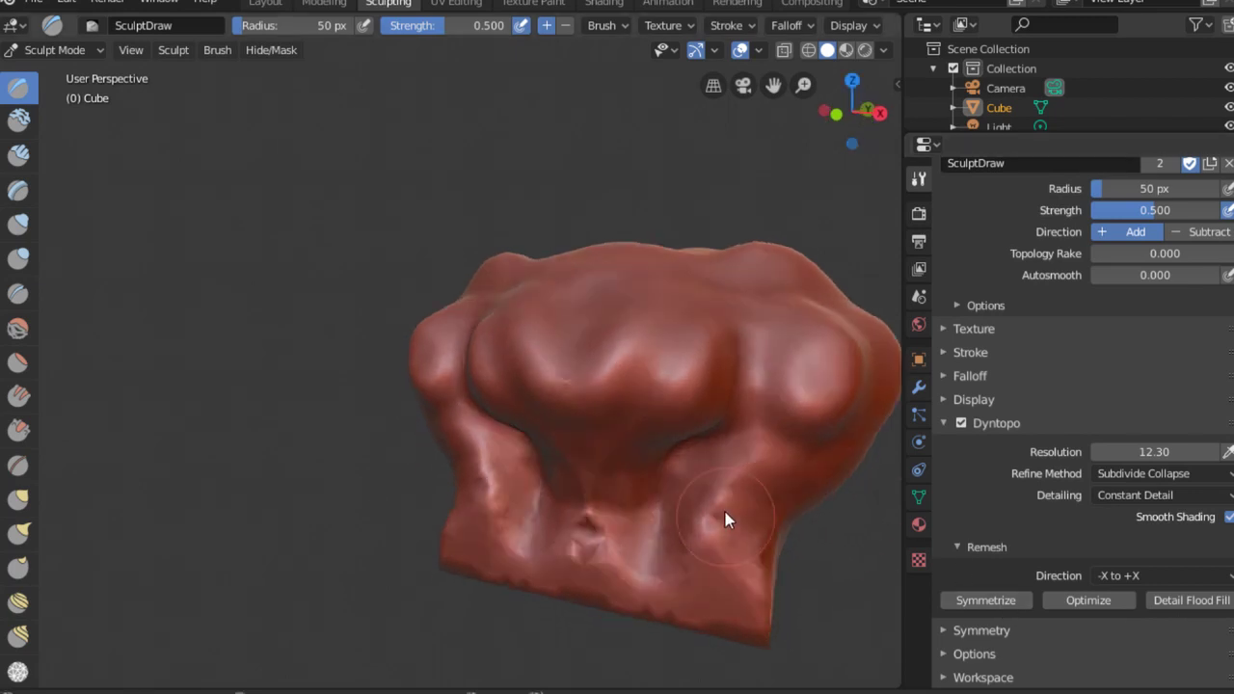
{"action": "middle_click_drag", "start_coordinate": [689, 440], "coordinate": [835, 413]}
{"action": "left_click", "coordinate": [981, 613]}
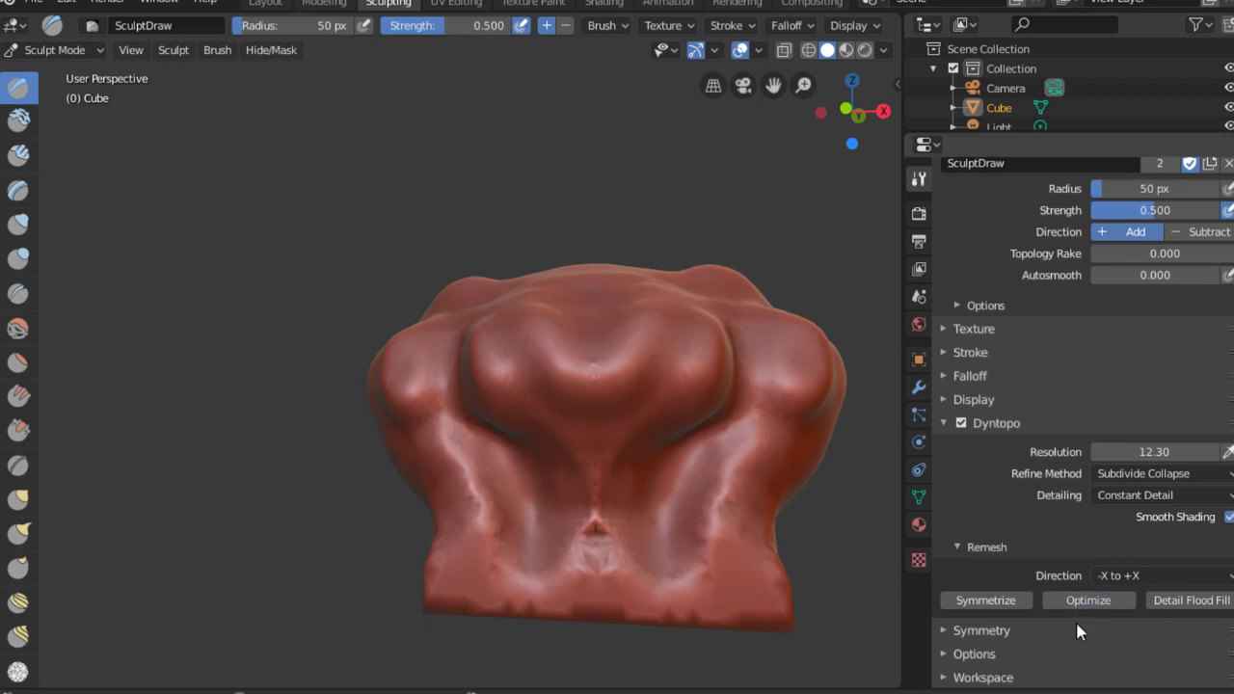
{"action": "mouse_move", "coordinate": [868, 579]}
{"action": "middle_mouse_down"}
{"action": "mouse_move", "coordinate": [711, 512]}
{"action": "mouse_move", "coordinate": [811, 568]}
{"action": "mouse_move", "coordinate": [840, 529]}
{"action": "mouse_move", "coordinate": [764, 515]}
{"action": "middle_mouse_up"}
- Turn off Smooth Shading, raise a bulge on the upper middle, and optimize the topology
{"action": "left_click", "coordinate": [1229, 517]}
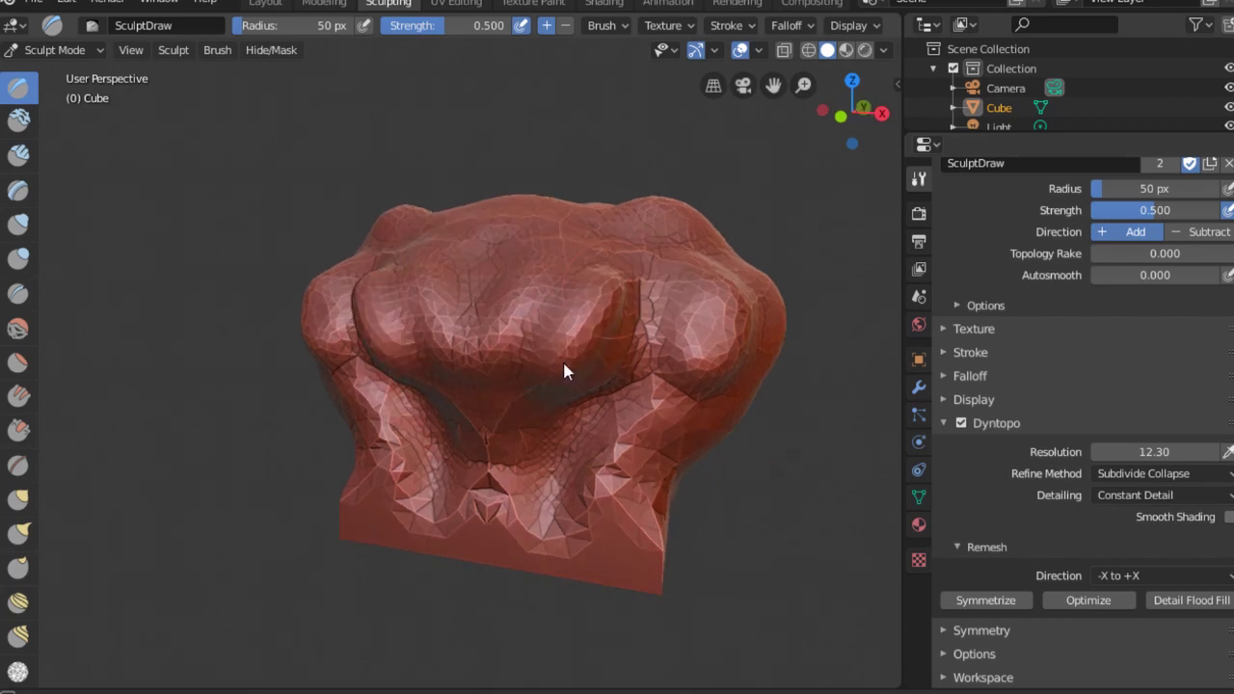
{"action": "left_click_drag", "start_coordinate": [565, 372], "coordinate": [520, 326]}
{"action": "left_click", "coordinate": [1060, 602]}
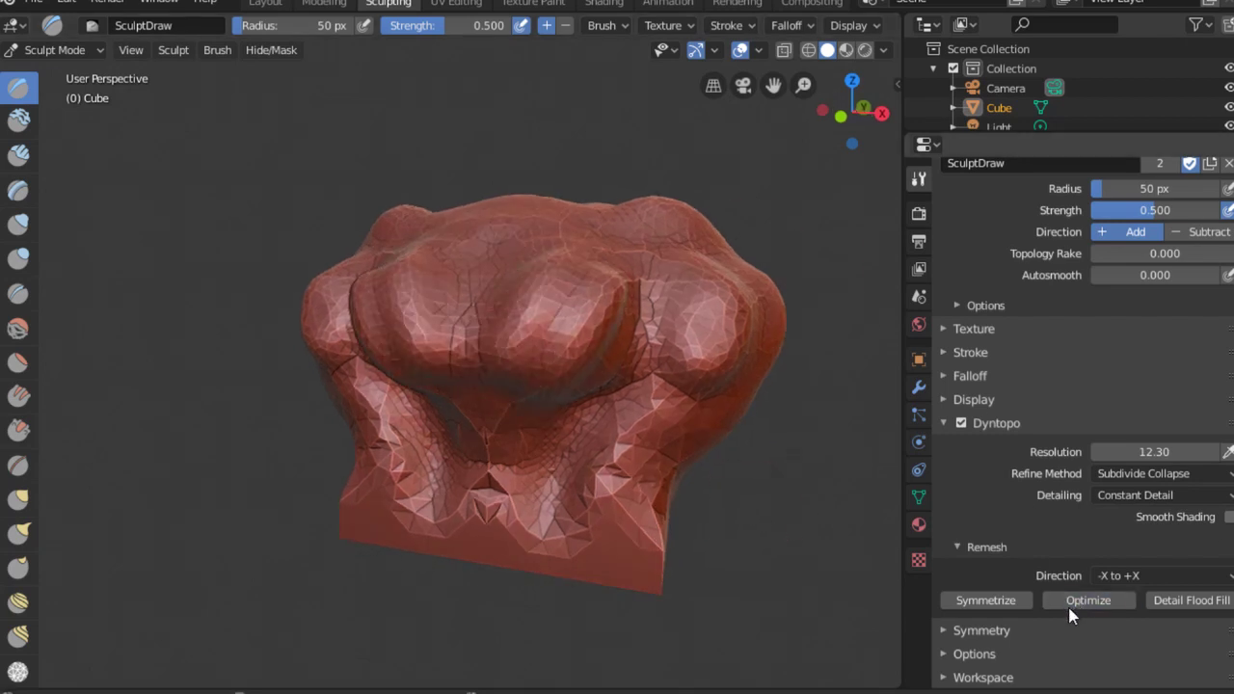
- Crease the lower crater rim and raise a ridge along the upper rim
{"action": "mouse_move", "coordinate": [849, 482]}
{"action": "middle_mouse_down"}
{"action": "mouse_move", "coordinate": [752, 446]}
{"action": "mouse_move", "coordinate": [778, 384]}
{"action": "middle_mouse_up"}
{"action": "mouse_move", "coordinate": [829, 540]}
{"action": "middle_mouse_down"}
{"action": "mouse_move", "coordinate": [701, 510]}
{"action": "mouse_move", "coordinate": [744, 574]}
{"action": "mouse_move", "coordinate": [608, 406]}
{"action": "mouse_move", "coordinate": [692, 399]}
{"action": "mouse_move", "coordinate": [707, 473]}
{"action": "mouse_move", "coordinate": [627, 356]}
{"action": "mouse_move", "coordinate": [605, 492]}
{"action": "middle_mouse_up"}
{"action": "mouse_move", "coordinate": [631, 357]}
{"action": "middle_mouse_down"}
{"action": "mouse_move", "coordinate": [609, 372]}
{"action": "mouse_move", "coordinate": [504, 240]}
{"action": "middle_mouse_up"}
{"action": "mouse_move", "coordinate": [572, 350]}
{"action": "middle_mouse_down"}
{"action": "mouse_move", "coordinate": [755, 348]}
{"action": "mouse_move", "coordinate": [711, 361]}
{"action": "mouse_move", "coordinate": [753, 380]}
{"action": "middle_mouse_up"}
{"action": "mouse_move", "coordinate": [665, 276]}
{"action": "middle_mouse_down"}
{"action": "mouse_move", "coordinate": [678, 207]}
{"action": "mouse_move", "coordinate": [738, 312]}
{"action": "mouse_move", "coordinate": [572, 406]}
{"action": "middle_mouse_up"}
{"action": "mouse_move", "coordinate": [573, 406]}
{"action": "left_mouse_down"}
{"action": "mouse_move", "coordinate": [512, 386]}
{"action": "mouse_move", "coordinate": [688, 377]}
{"action": "left_mouse_up"}
{"action": "mouse_move", "coordinate": [705, 268]}
{"action": "left_mouse_down"}
{"action": "mouse_move", "coordinate": [518, 266]}
{"action": "mouse_move", "coordinate": [449, 323]}
{"action": "mouse_move", "coordinate": [584, 253]}
{"action": "mouse_move", "coordinate": [620, 367]}
{"action": "left_mouse_up"}
- Review the rimmed block from side and top angles, then switch to the skull references
{"action": "mouse_move", "coordinate": [620, 368]}
{"action": "middle_mouse_down"}
{"action": "mouse_move", "coordinate": [585, 331]}
{"action": "mouse_move", "coordinate": [579, 358]}
{"action": "middle_mouse_up"}
{"action": "scroll", "coordinate": [709, 339], "scroll_direction": "up", "scroll_amount": 2}
{"action": "mouse_move", "coordinate": [693, 341]}
{"action": "middle_mouse_down"}
{"action": "mouse_move", "coordinate": [688, 325]}
{"action": "mouse_move", "coordinate": [584, 344]}
{"action": "middle_mouse_up"}
{"action": "scroll", "coordinate": [579, 296], "scroll_direction": "down", "scroll_amount": 3}
{"action": "mouse_move", "coordinate": [709, 308]}
{"action": "middle_mouse_down"}
{"action": "mouse_move", "coordinate": [779, 375]}
{"action": "mouse_move", "coordinate": [796, 362]}
{"action": "mouse_move", "coordinate": [799, 380]}
{"action": "mouse_move", "coordinate": [780, 427]}
{"action": "mouse_move", "coordinate": [772, 380]}
{"action": "mouse_move", "coordinate": [665, 380]}
{"action": "mouse_move", "coordinate": [680, 394]}
{"action": "mouse_move", "coordinate": [692, 521]}
{"action": "mouse_move", "coordinate": [666, 302]}
{"action": "mouse_move", "coordinate": [722, 302]}
{"action": "mouse_move", "coordinate": [685, 331]}
{"action": "mouse_move", "coordinate": [707, 349]}
{"action": "middle_mouse_up"}
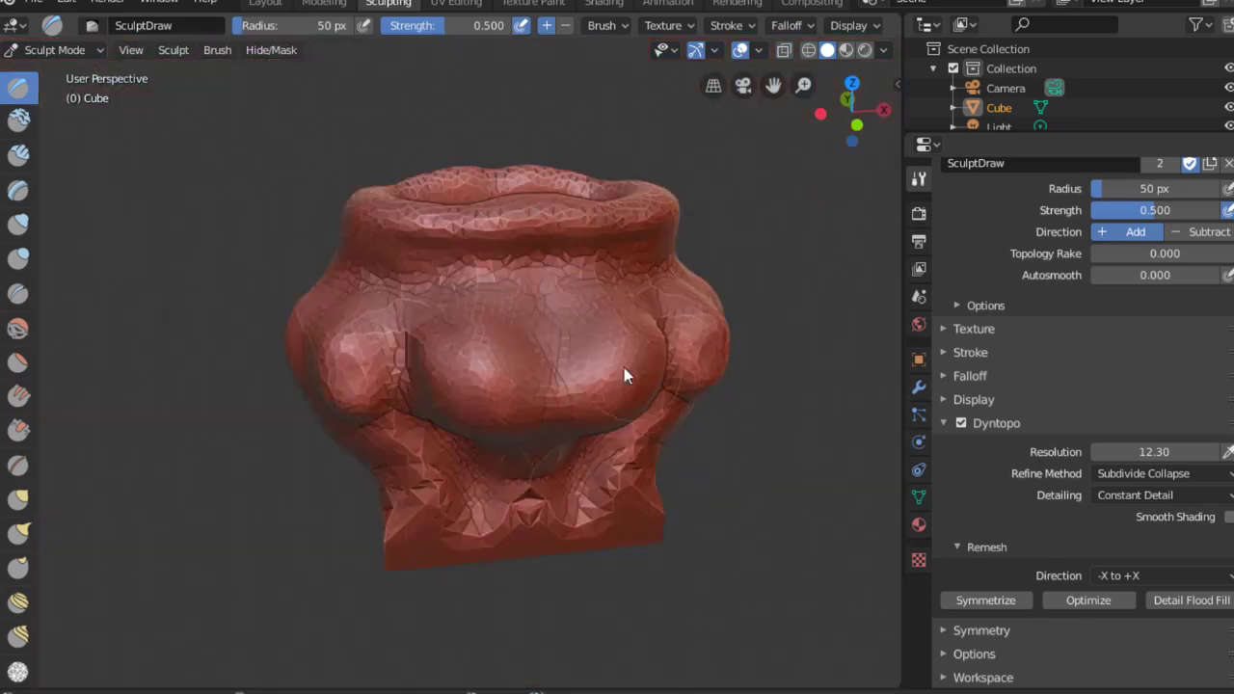
{"action": "mouse_move", "coordinate": [513, 404]}
{"action": "middle_mouse_down"}
{"action": "mouse_move", "coordinate": [610, 454]}
{"action": "mouse_move", "coordinate": [578, 531]}
{"action": "mouse_move", "coordinate": [580, 368]}
{"action": "mouse_move", "coordinate": [463, 380]}
{"action": "mouse_move", "coordinate": [573, 391]}
{"action": "mouse_move", "coordinate": [537, 433]}
{"action": "mouse_move", "coordinate": [597, 377]}
{"action": "middle_mouse_up"}
{"action": "scroll", "coordinate": [606, 361], "scroll_direction": "up", "scroll_amount": 2}
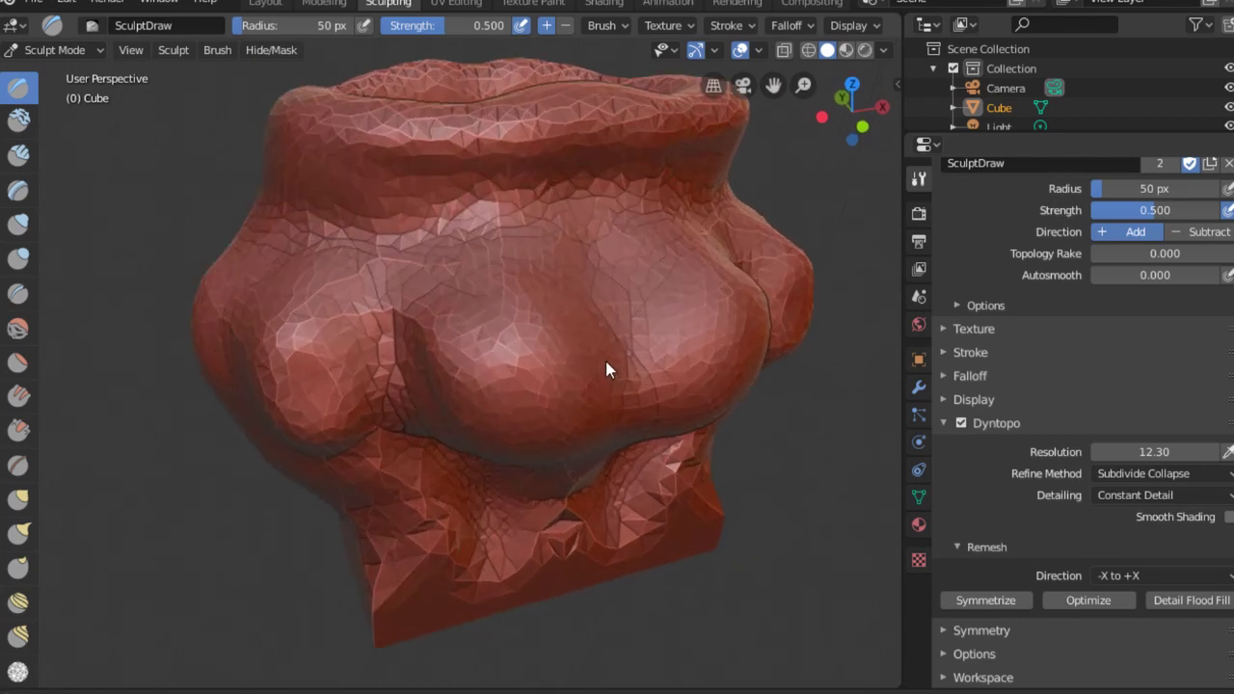
{"action": "scroll", "coordinate": [604, 375], "scroll_direction": "down", "scroll_amount": 2}
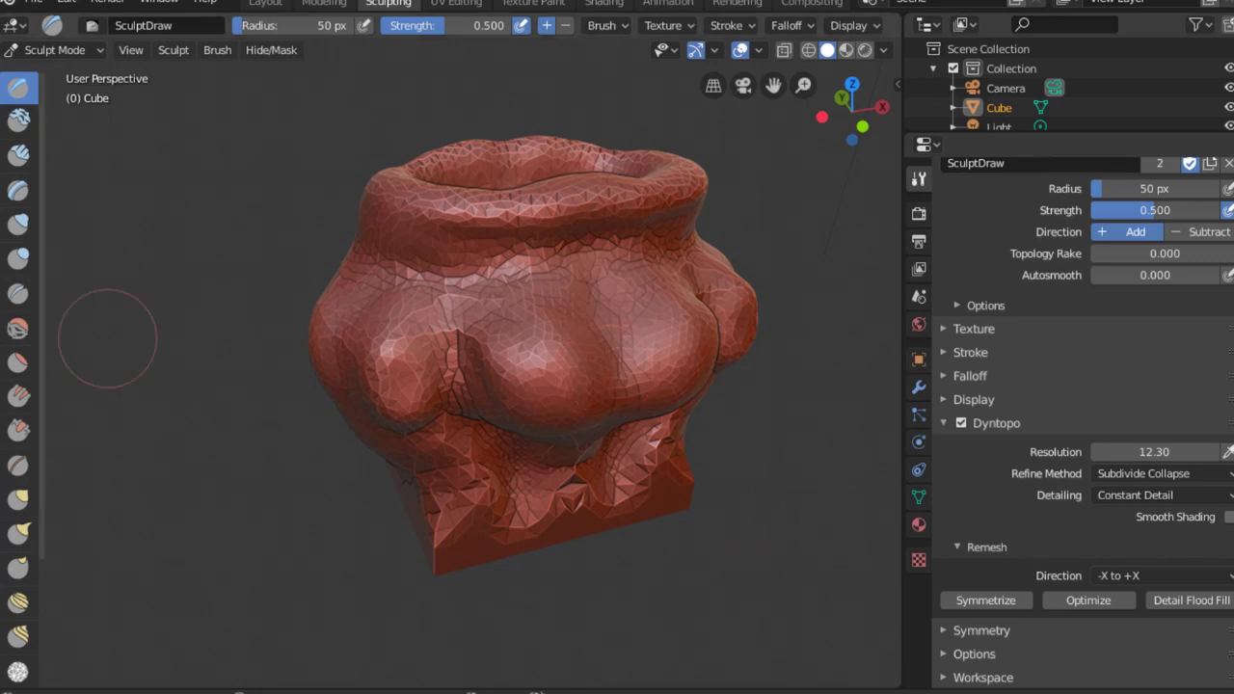
{"action": "key", "text": "alt+Tab"}
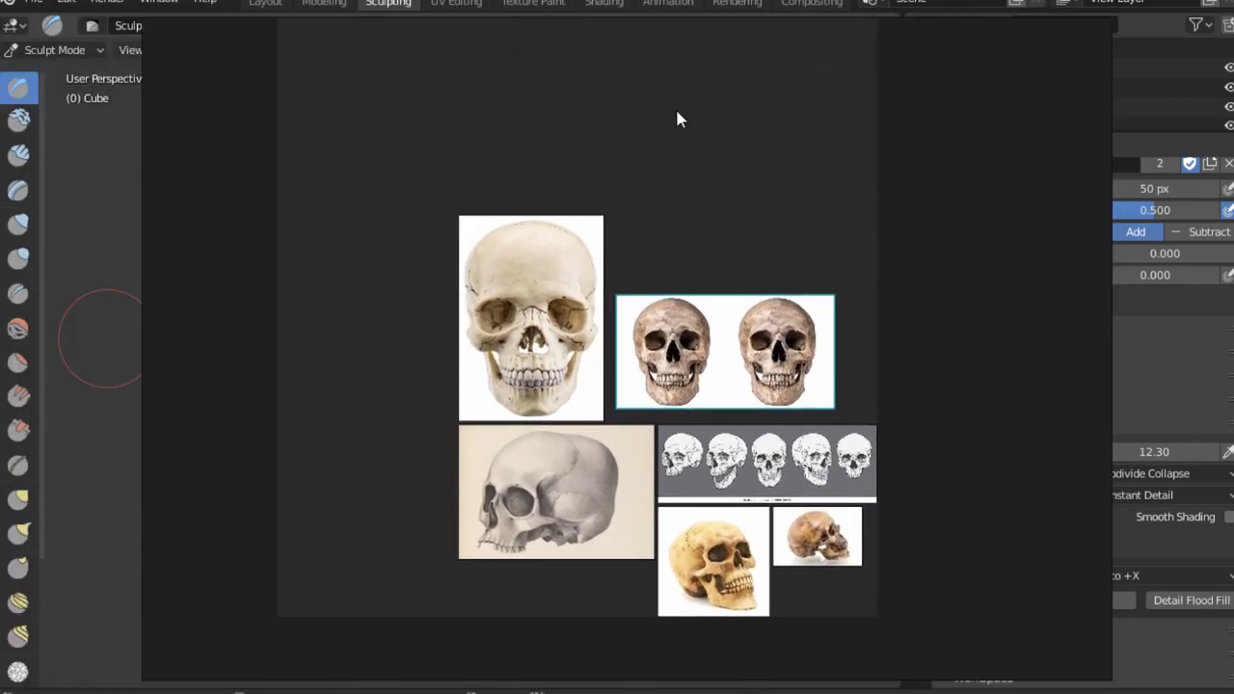
- Pan the six-image skull collage left and zoom in on the references
{"action": "left_click_drag", "start_coordinate": [726, 104], "coordinate": [626, 109]}
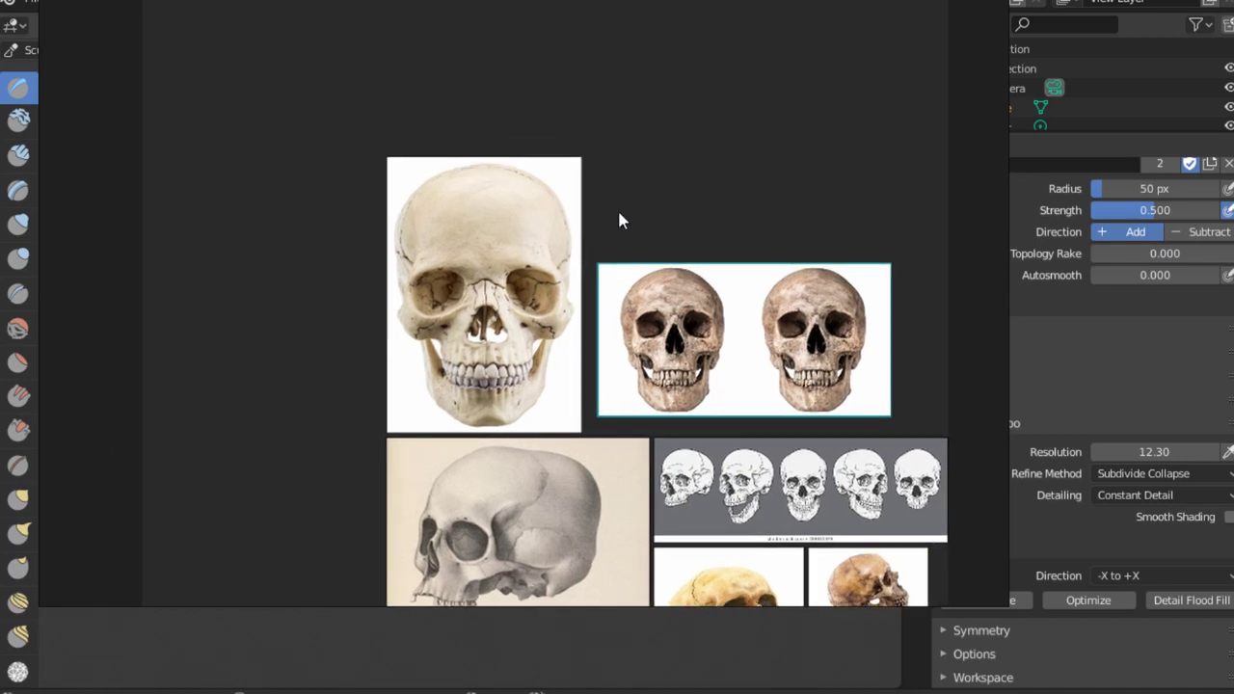
{"action": "scroll", "coordinate": [512, 171], "scroll_direction": "up", "scroll_amount": 2}
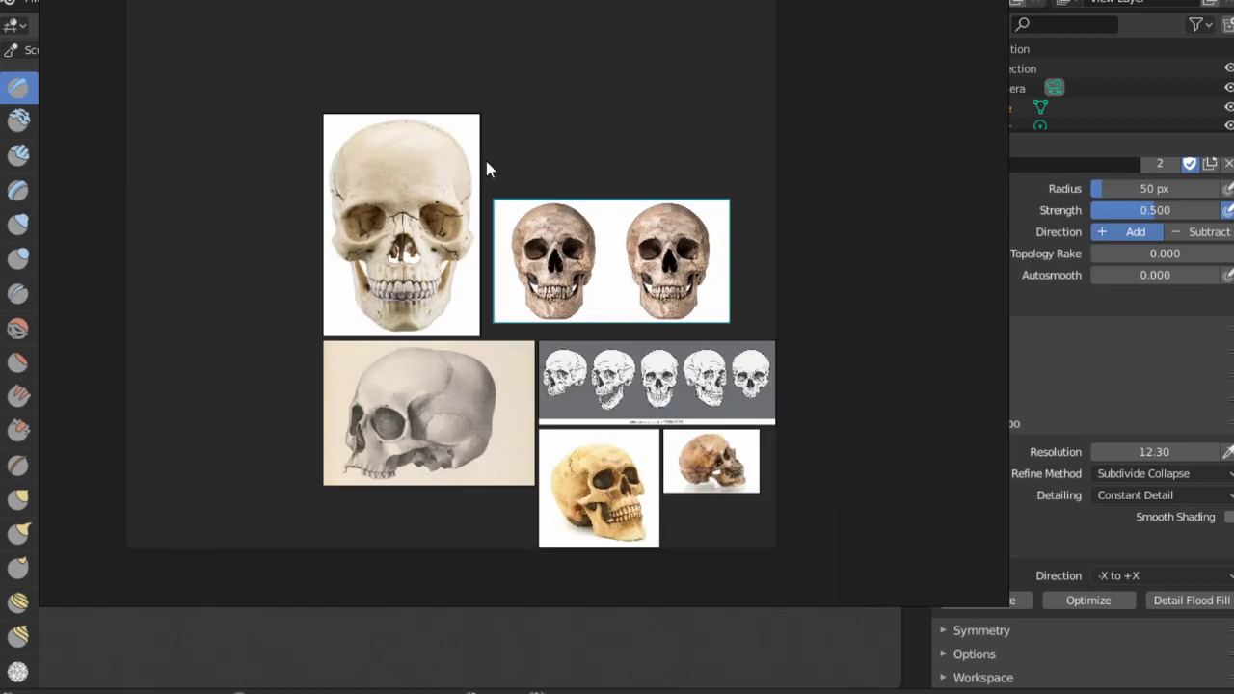